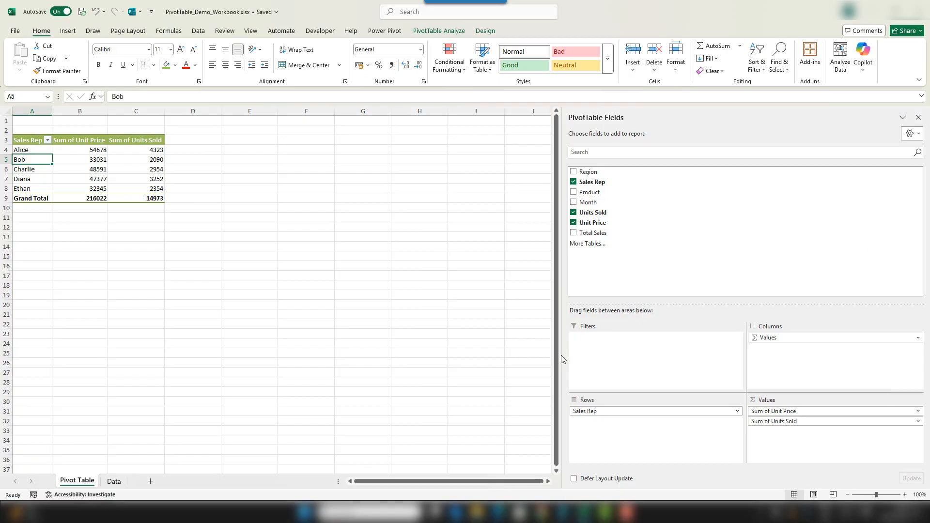
- Show the Sum of Units Sold values as % of Grand Total
{"action": "right_click", "coordinate": [147, 161]}
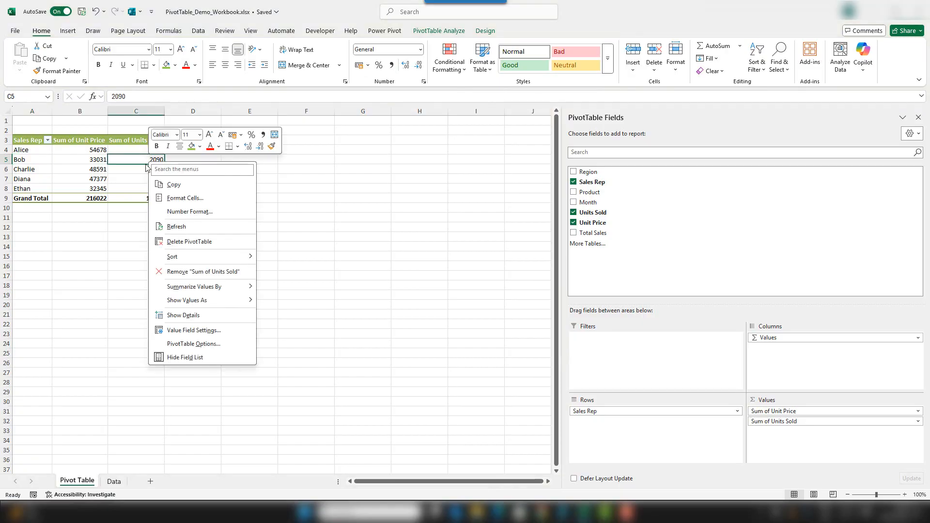
{"action": "key", "text": "Escape"}
{"action": "right_click", "coordinate": [140, 157]}
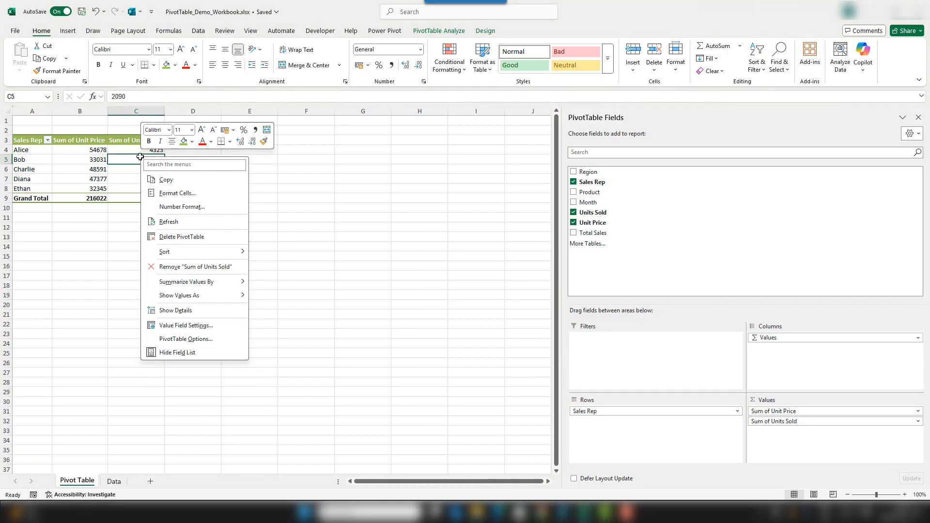
{"action": "mouse_move", "coordinate": [218, 297]}
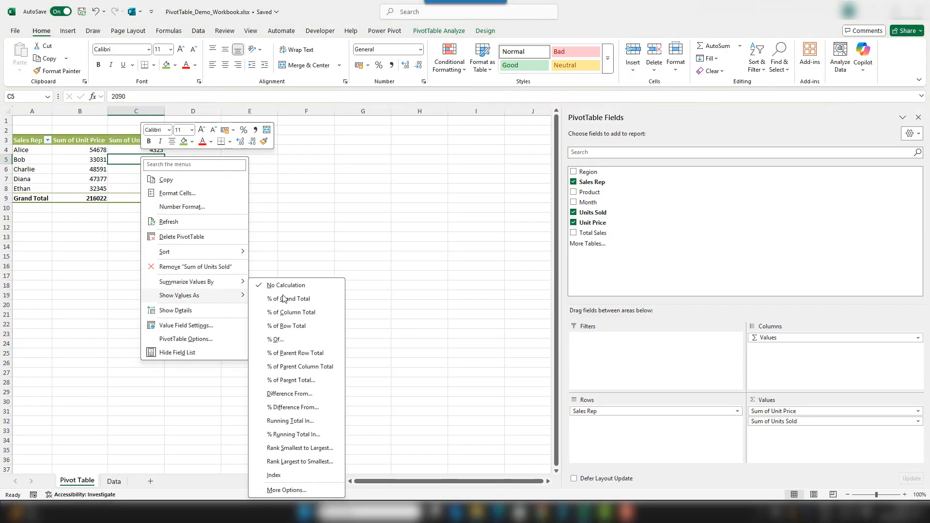
{"action": "left_click", "coordinate": [312, 299]}
{"action": "key", "text": "Up"}
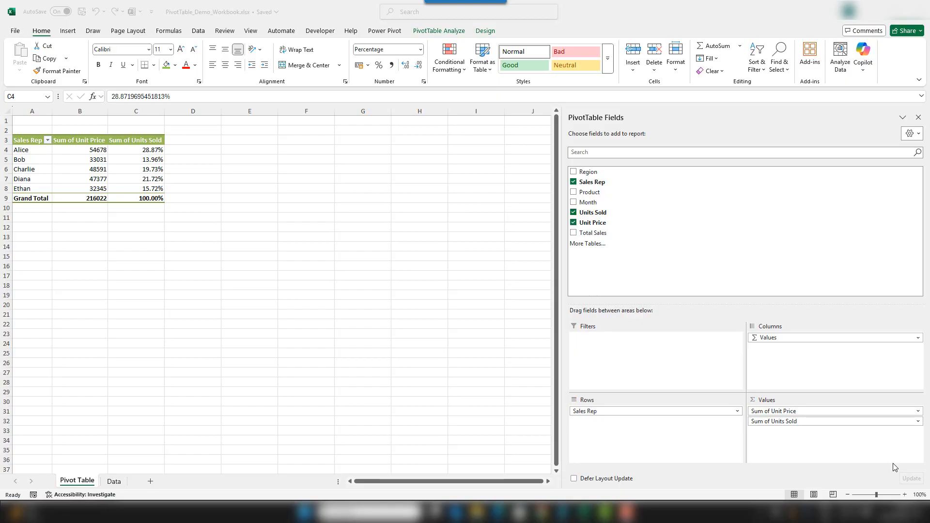
- Apply the Good style to cell C4 and bold the sales rep names in A4:A8
{"action": "left_click", "coordinate": [154, 152]}
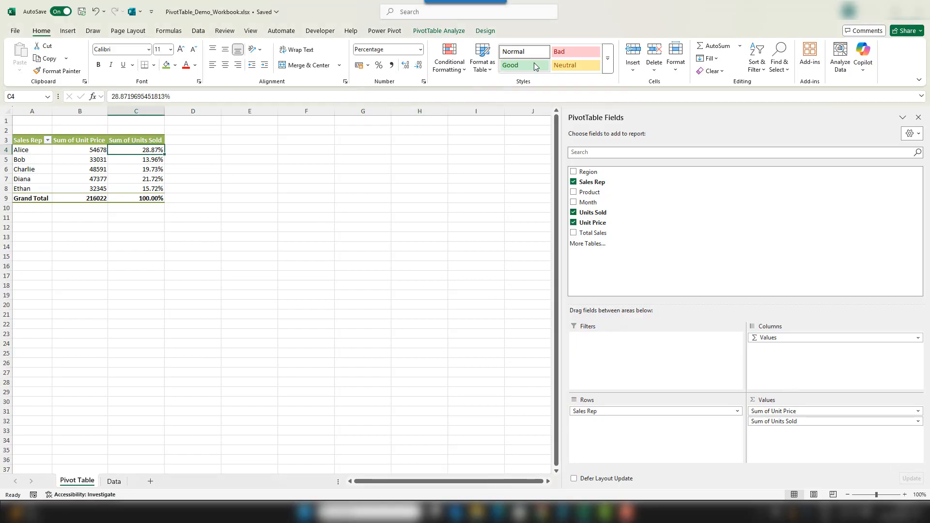
{"action": "left_click", "coordinate": [524, 65]}
{"action": "left_click_drag", "start_coordinate": [42, 150], "coordinate": [43, 189]}
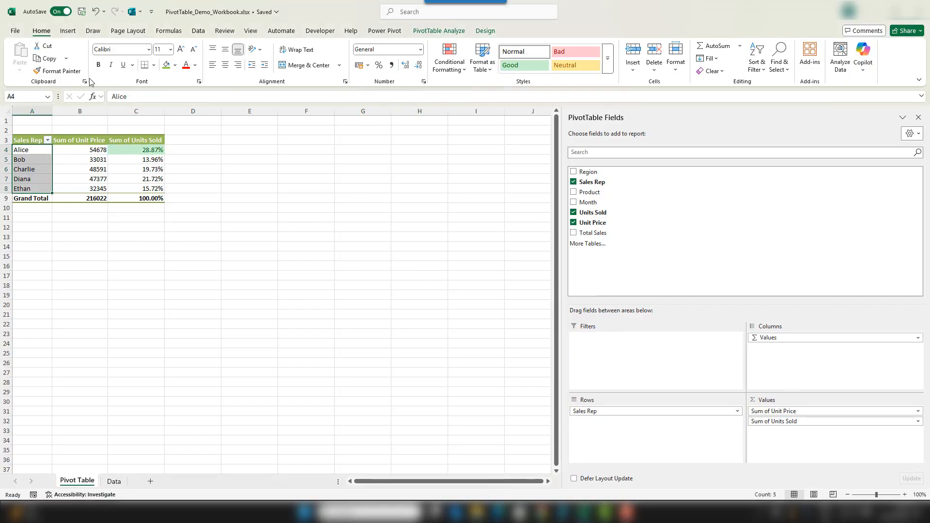
{"action": "left_click", "coordinate": [98, 64]}
- Refresh all data in the workbook to test whether the pivot table's manual formatting survives
{"action": "left_click", "coordinate": [118, 159]}
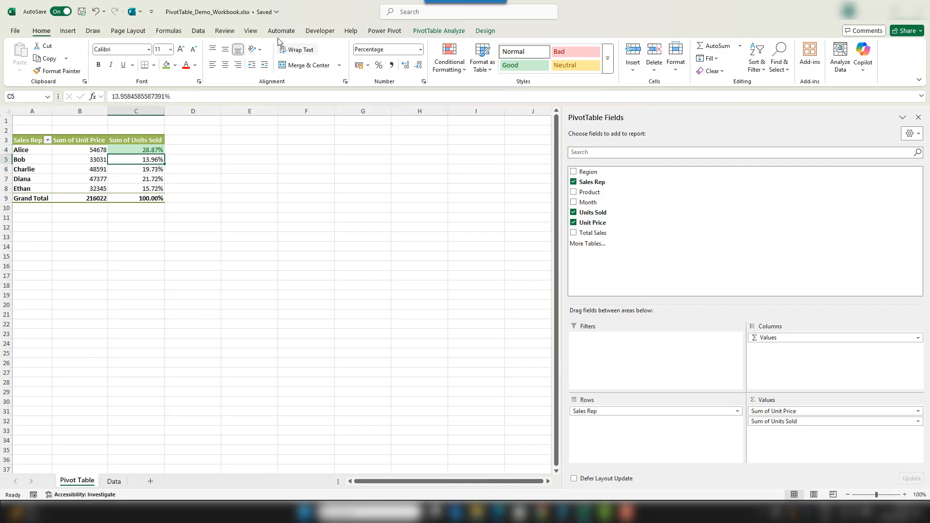
{"action": "left_click", "coordinate": [198, 31]}
{"action": "left_click", "coordinate": [181, 71]}
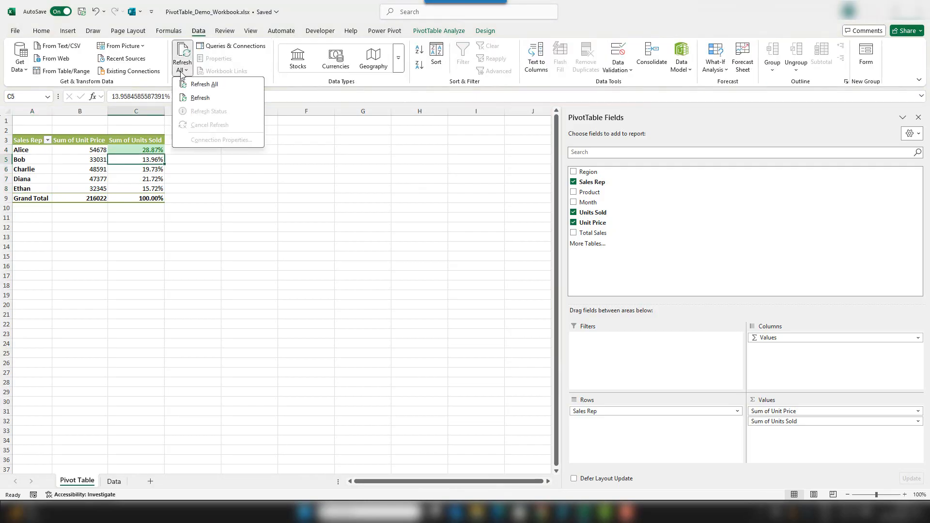
{"action": "left_click", "coordinate": [224, 85]}
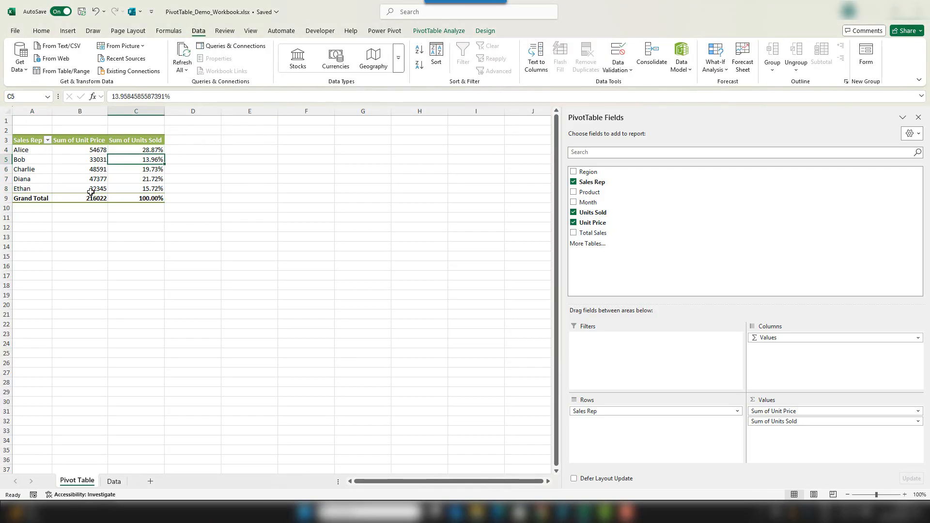
- Turn on Preserve cell formatting on update in the PivotTable options
{"action": "mouse_move", "coordinate": [94, 160]}
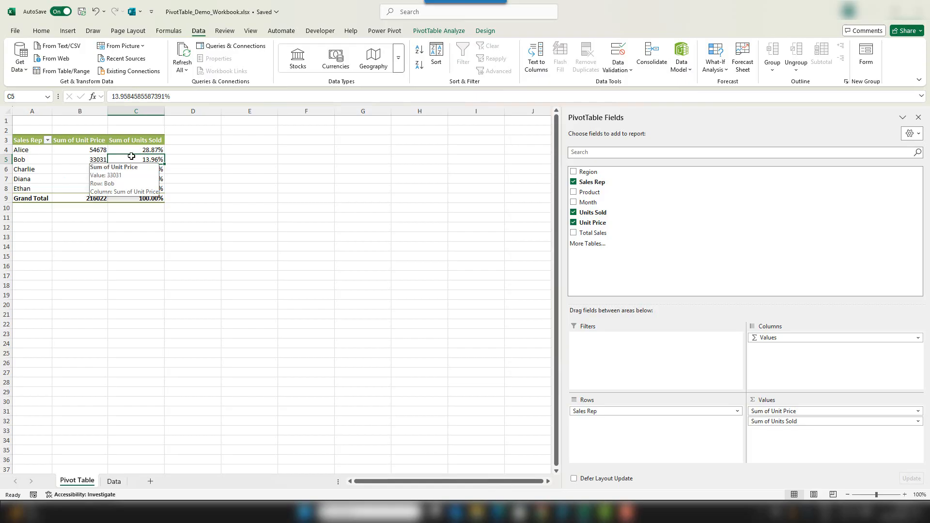
{"action": "mouse_move", "coordinate": [133, 157]}
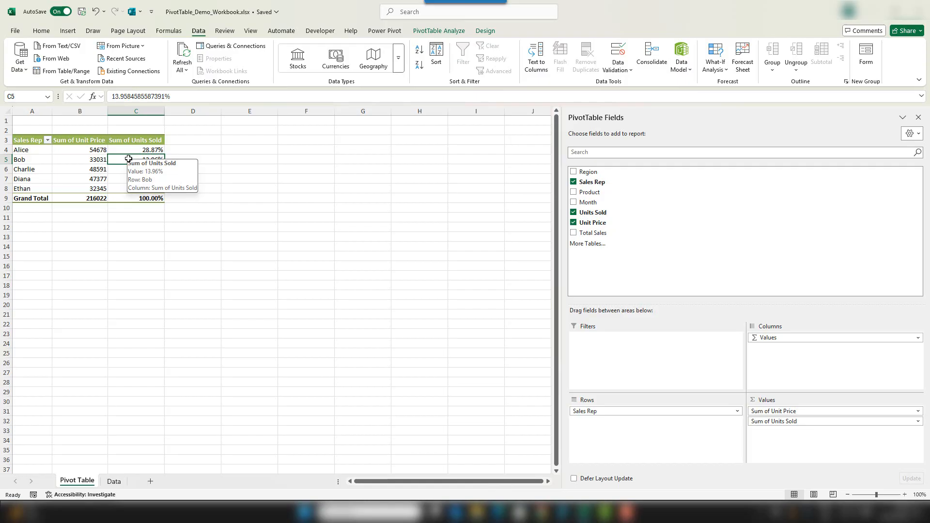
{"action": "right_click", "coordinate": [128, 159]}
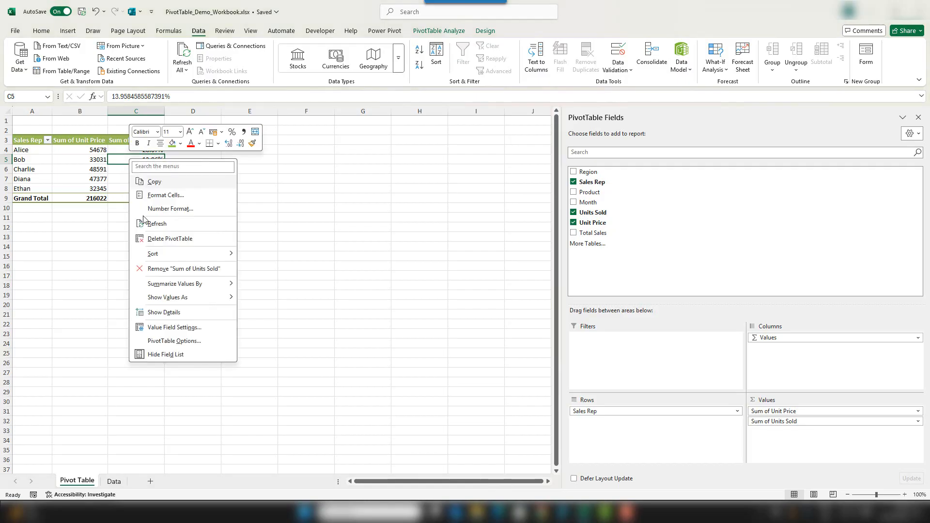
{"action": "left_click", "coordinate": [185, 341]}
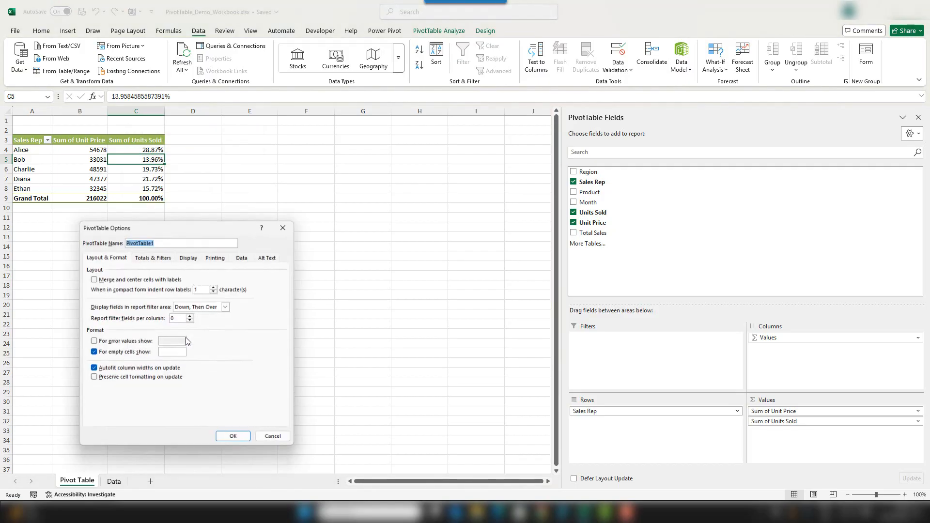
{"action": "left_click", "coordinate": [113, 378]}
{"action": "left_click", "coordinate": [243, 441]}
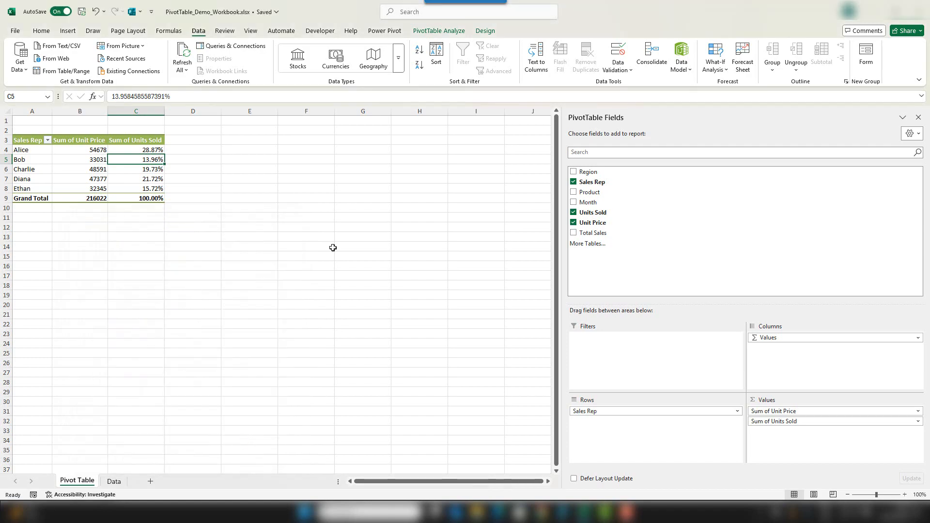
- Reapply the Good style to cell C4 and bold to the sales rep names in A4:A8
{"action": "left_click", "coordinate": [159, 149]}
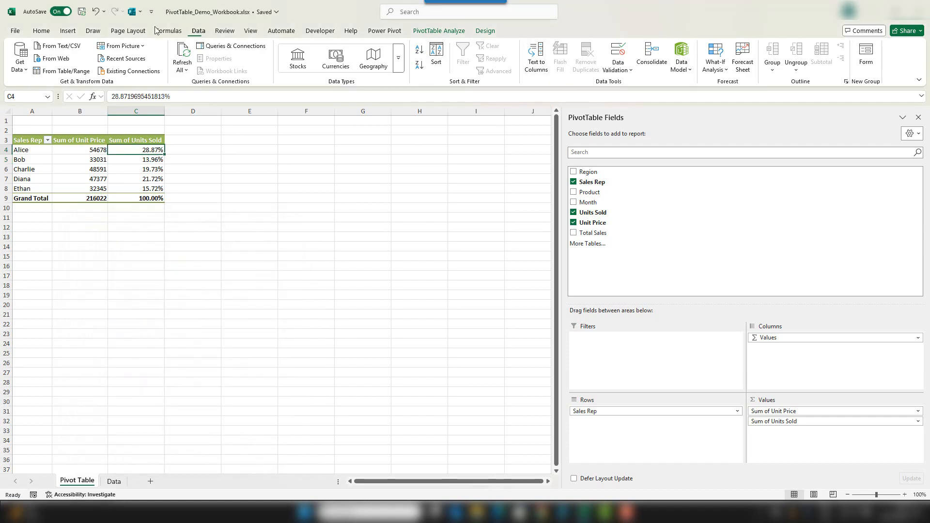
{"action": "left_click", "coordinate": [41, 30]}
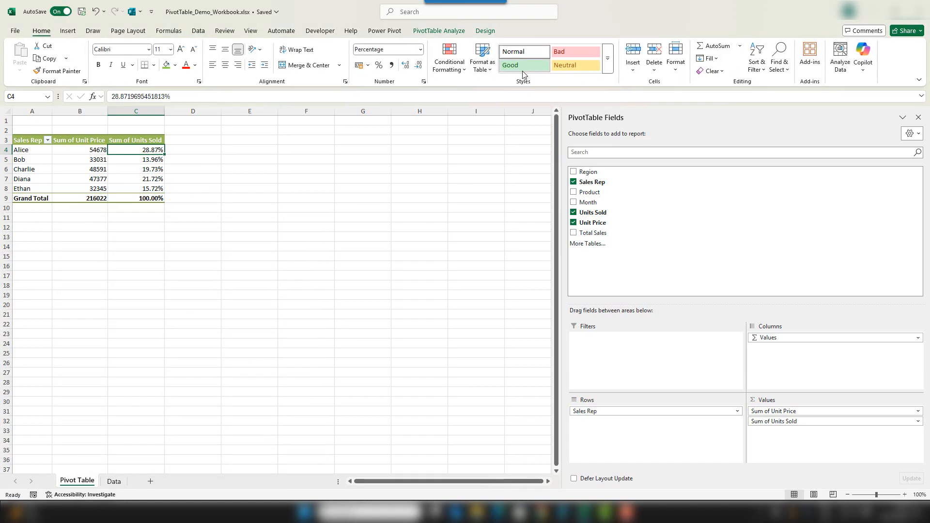
{"action": "left_click_drag", "start_coordinate": [38, 151], "coordinate": [40, 185]}
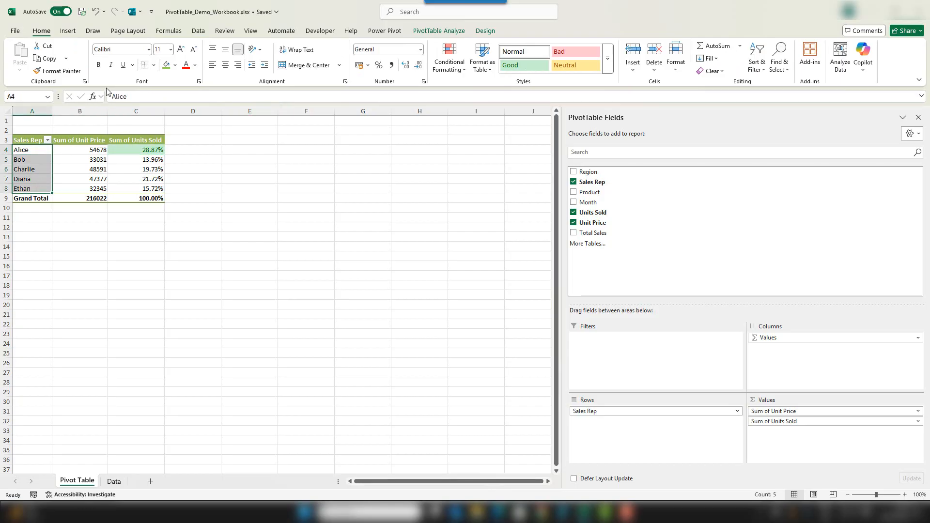
{"action": "left_click", "coordinate": [98, 65]}
- Refresh all data again with cell formatting preservation enabled
{"action": "left_click", "coordinate": [119, 158]}
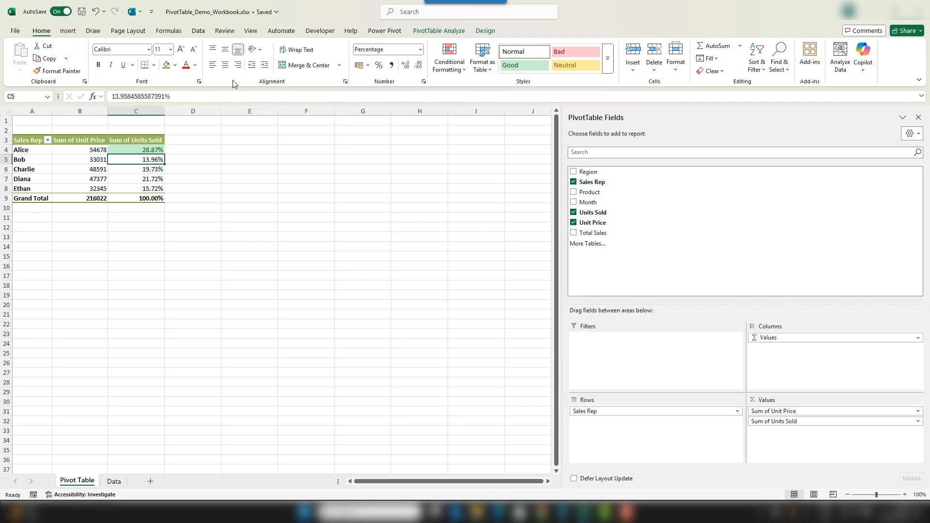
{"action": "left_click", "coordinate": [198, 31]}
{"action": "left_click", "coordinate": [182, 69]}
{"action": "left_click", "coordinate": [196, 83]}
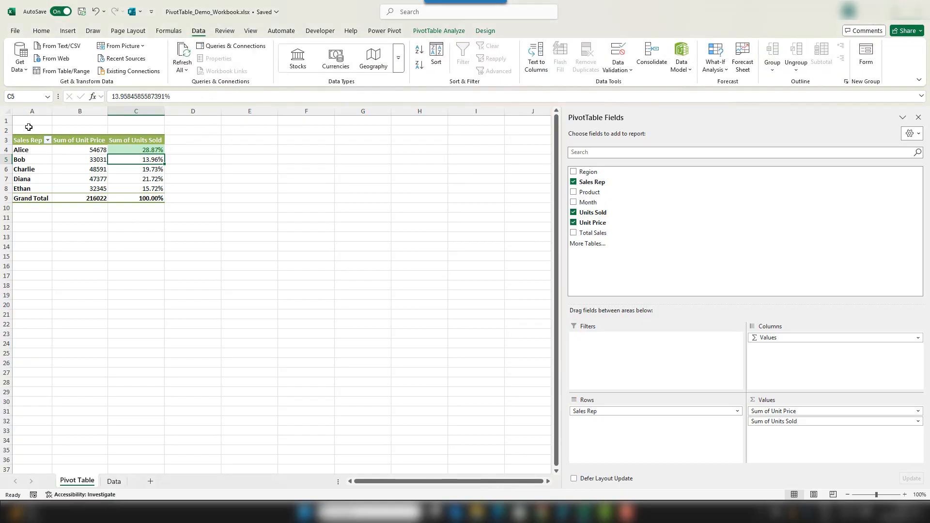
{"action": "mouse_move", "coordinate": [103, 174]}
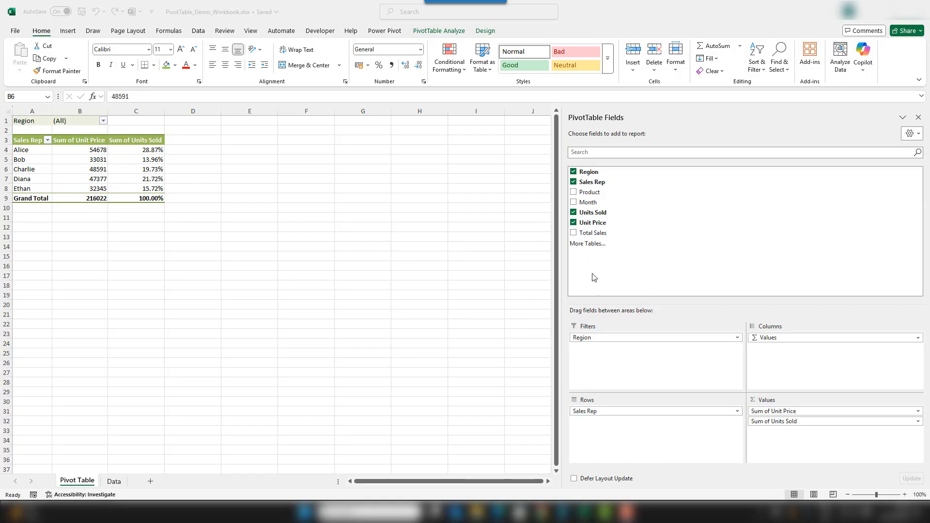
- Add Month as a report filter below Region and filter the pivot table to Mar
{"action": "left_click", "coordinate": [589, 204]}
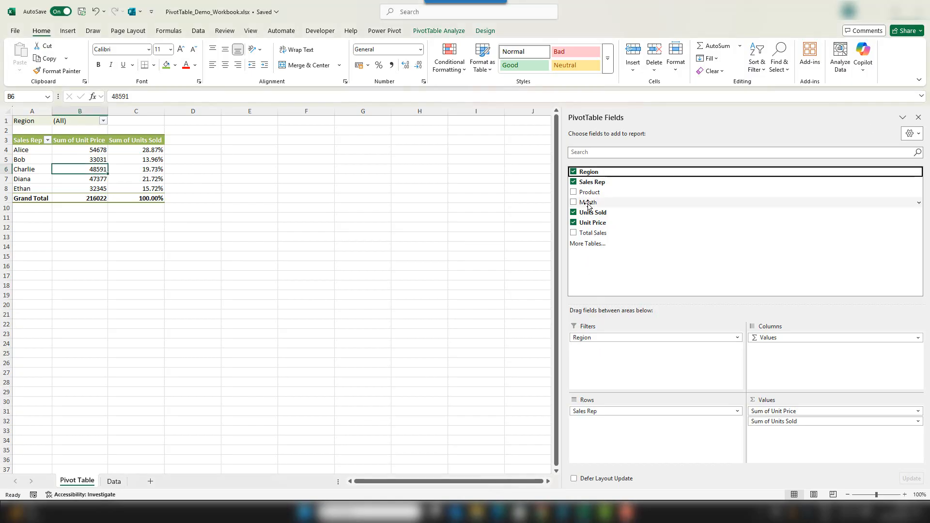
{"action": "left_click_drag", "start_coordinate": [588, 203], "coordinate": [627, 377]}
{"action": "left_click", "coordinate": [89, 133]}
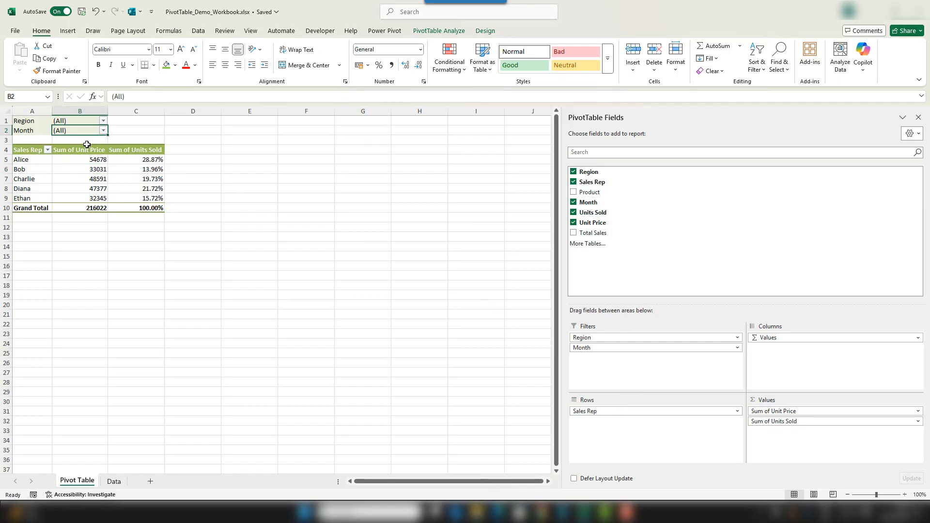
{"action": "left_click", "coordinate": [104, 130]}
{"action": "left_click", "coordinate": [21, 181]}
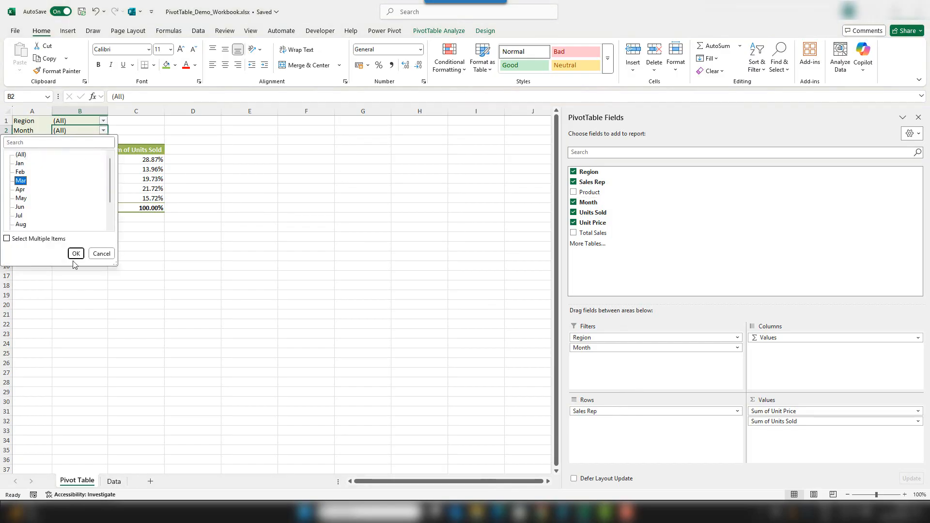
{"action": "left_click", "coordinate": [76, 254]}
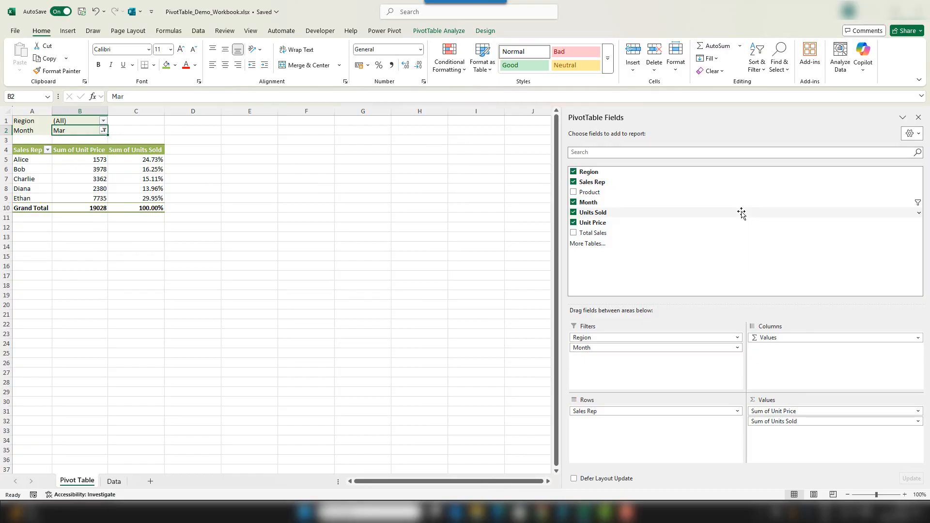
- Enable the Classic PivotTable layout so fields can be rearranged directly in the grid
{"action": "left_click", "coordinate": [86, 150]}
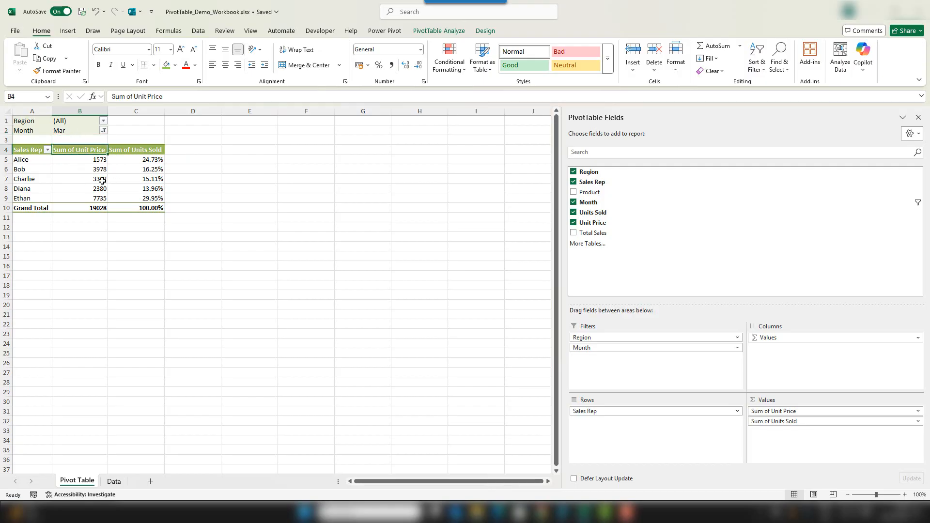
{"action": "right_click", "coordinate": [131, 178]}
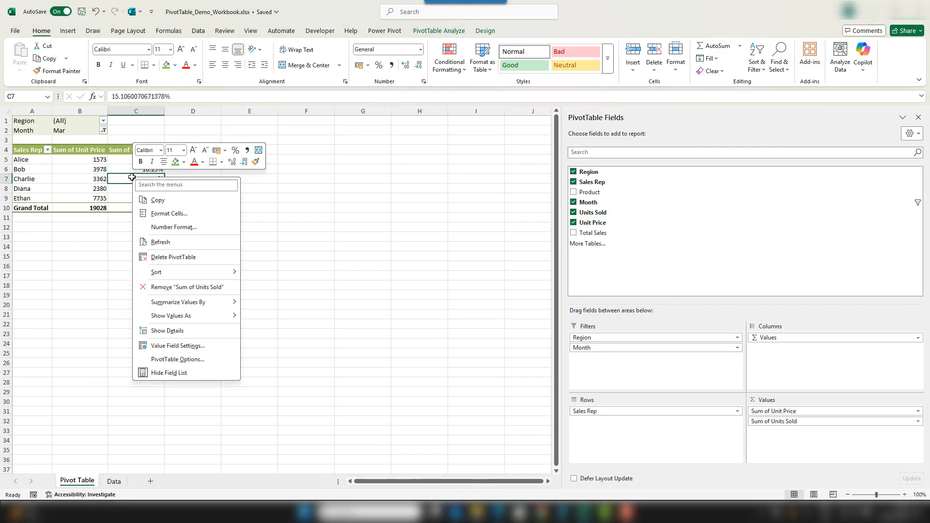
{"action": "left_click", "coordinate": [196, 356]}
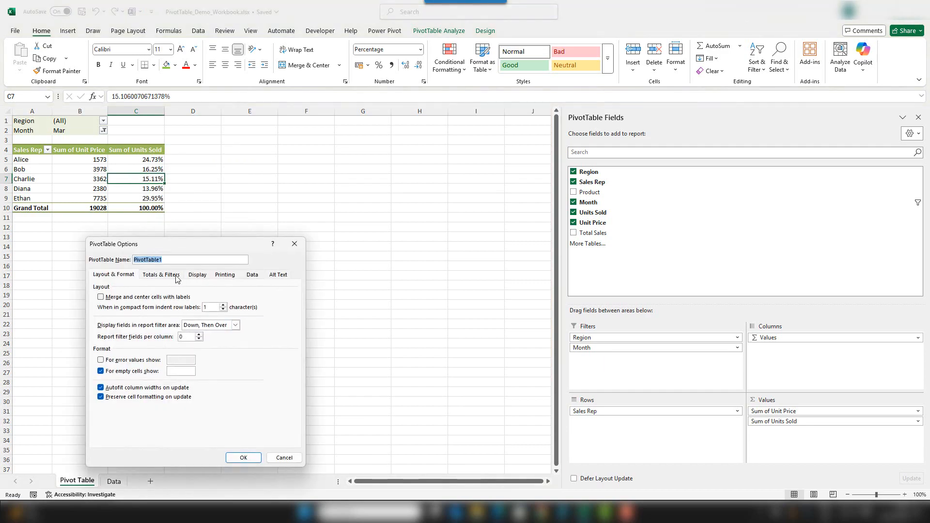
{"action": "left_click", "coordinate": [199, 277]}
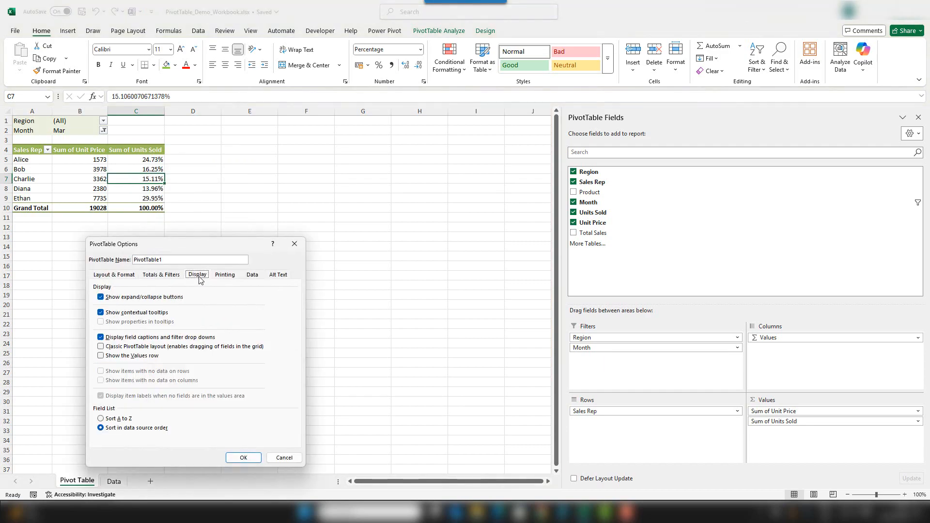
{"action": "left_click", "coordinate": [116, 349]}
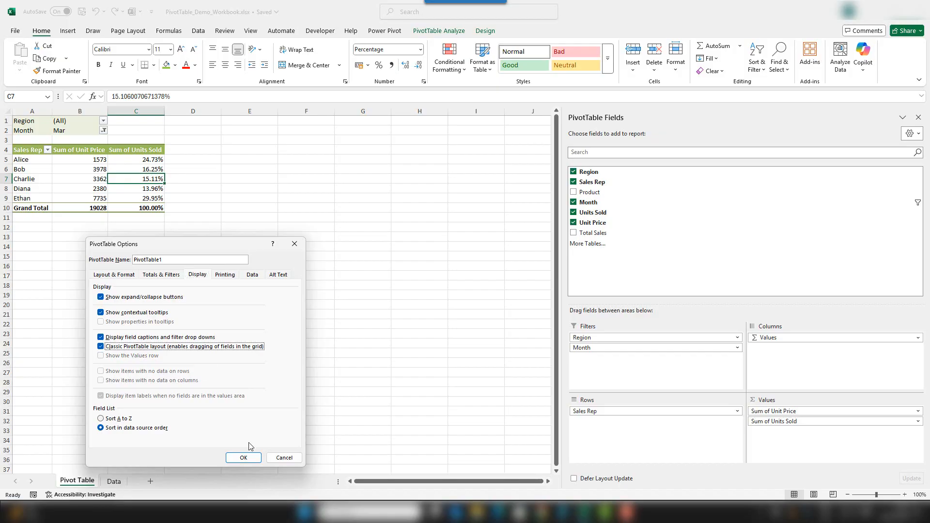
{"action": "left_click", "coordinate": [242, 458]}
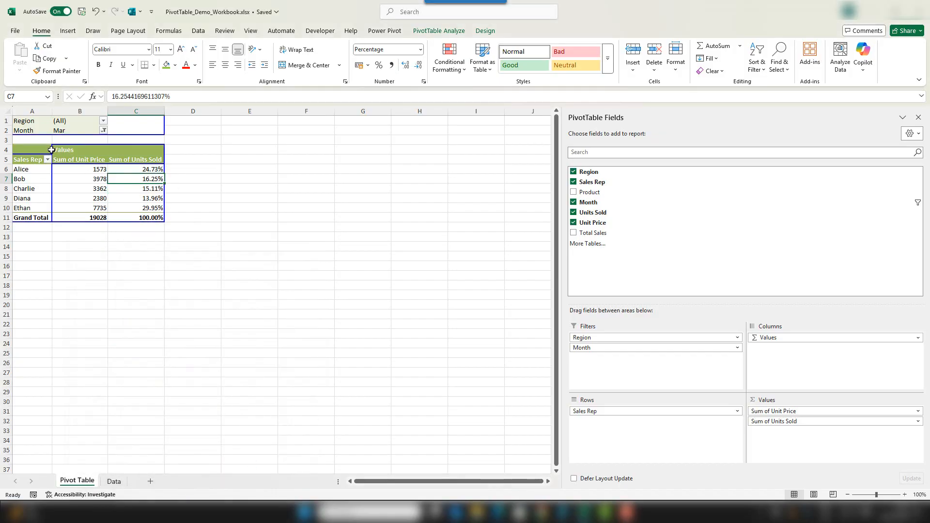
- Rearrange the fields in the grid with Sum of Units Sold before Sum of Unit Price, Month as rows, and Sales Rep as a filter
{"action": "left_click", "coordinate": [89, 183]}
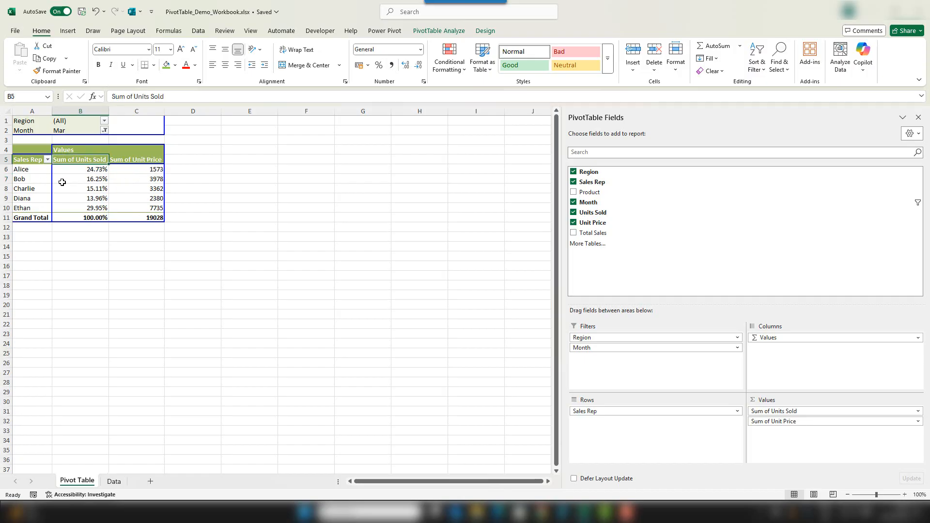
{"action": "left_click", "coordinate": [35, 163]}
{"action": "left_click_drag", "start_coordinate": [34, 164], "coordinate": [24, 181]}
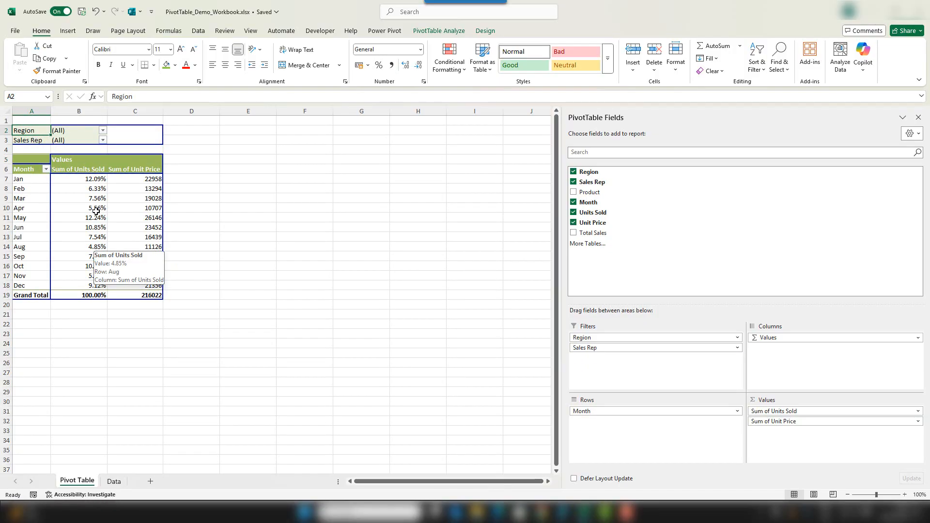
- Turn off the Classic PivotTable layout in the PivotTable display options
{"action": "right_click", "coordinate": [136, 197]}
{"action": "left_click", "coordinate": [182, 378]}
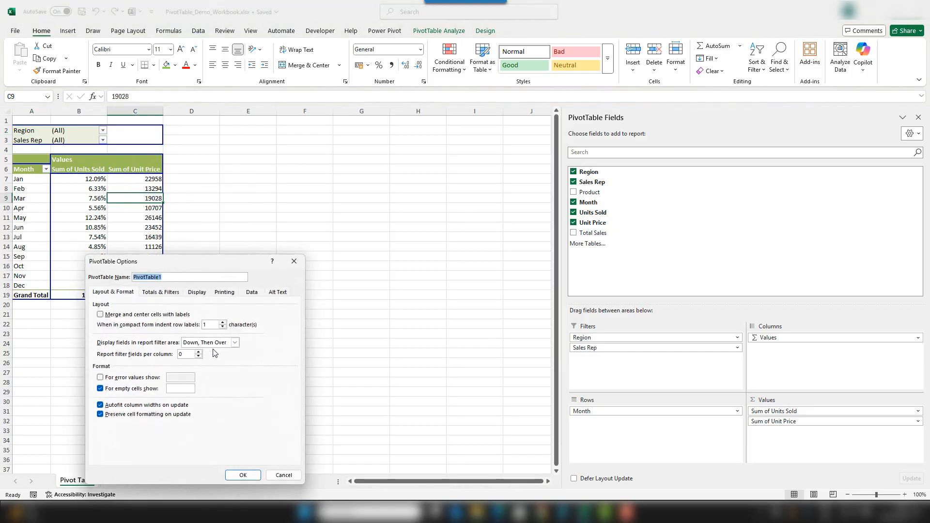
{"action": "left_click", "coordinate": [198, 293]}
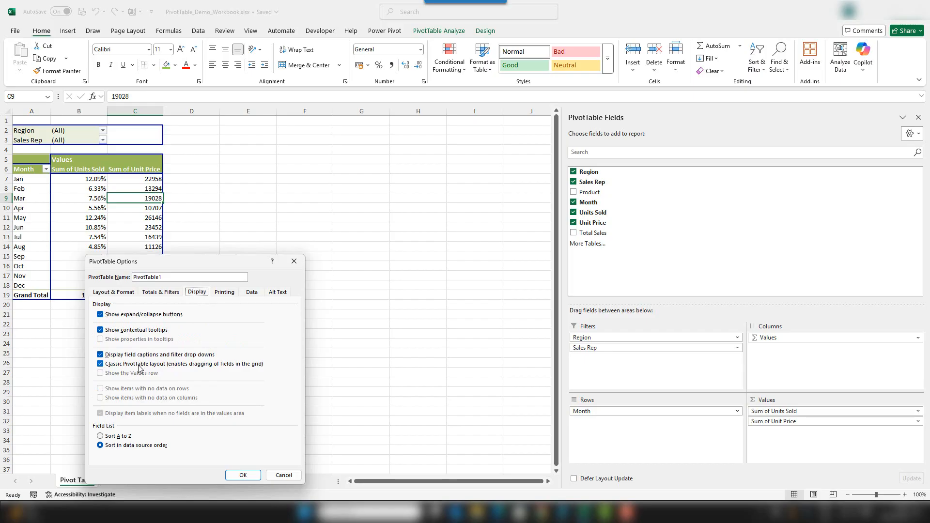
{"action": "left_click", "coordinate": [139, 364]}
{"action": "left_click", "coordinate": [243, 475]}
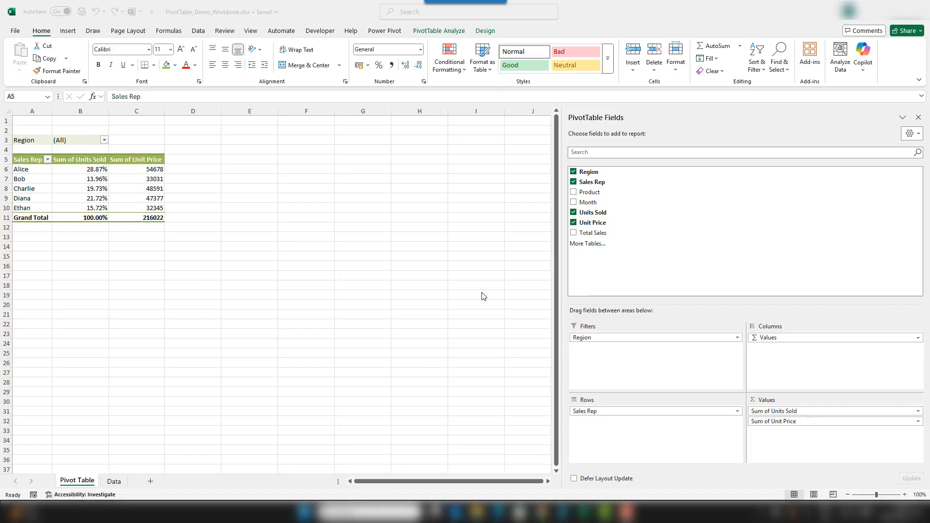
- Add Product above Sales Rep in the rows and turn on Repeat item labels for the Product field
{"action": "mouse_move", "coordinate": [599, 193]}
{"action": "left_mouse_down"}
{"action": "mouse_move", "coordinate": [621, 296]}
{"action": "mouse_move", "coordinate": [620, 415]}
{"action": "left_mouse_up"}
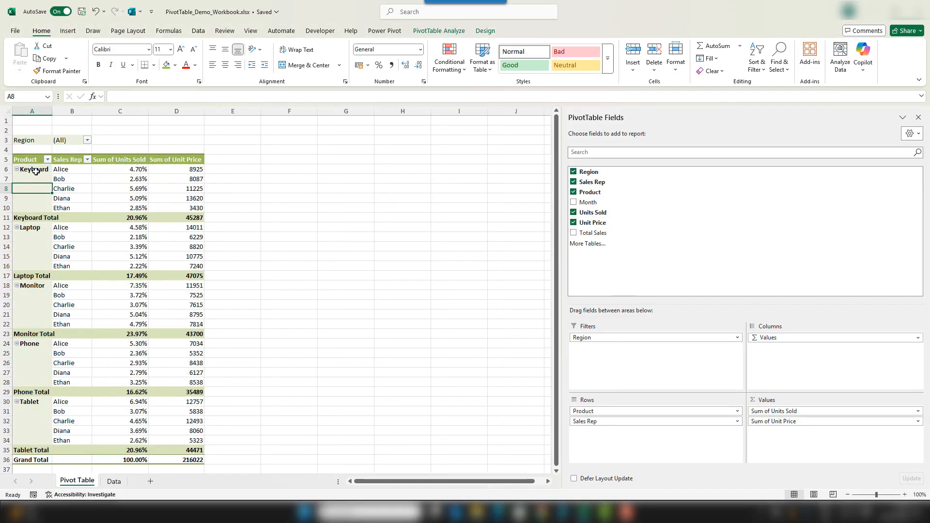
{"action": "mouse_move", "coordinate": [34, 169]}
{"action": "left_mouse_down"}
{"action": "mouse_move", "coordinate": [70, 171]}
{"action": "mouse_move", "coordinate": [35, 170]}
{"action": "mouse_move", "coordinate": [34, 184]}
{"action": "mouse_move", "coordinate": [32, 163]}
{"action": "left_mouse_up"}
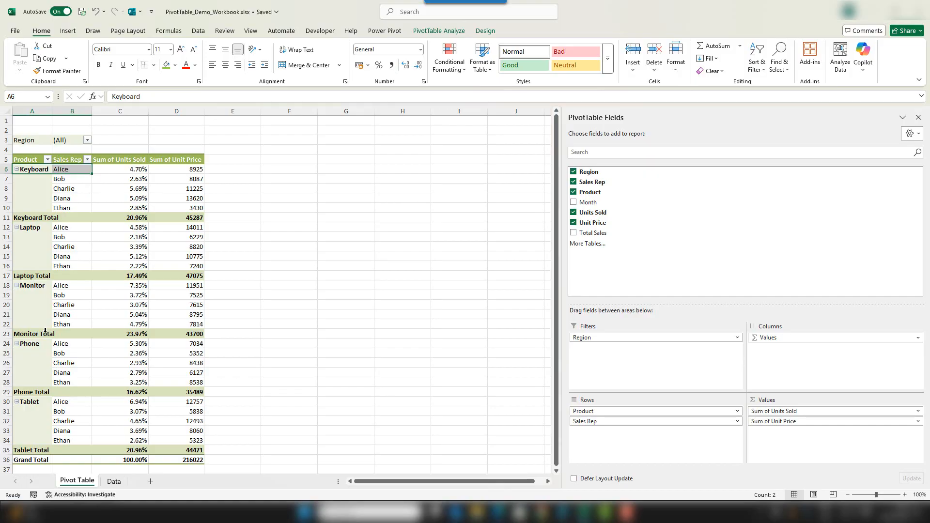
{"action": "left_click", "coordinate": [36, 179]}
{"action": "right_click", "coordinate": [36, 180]}
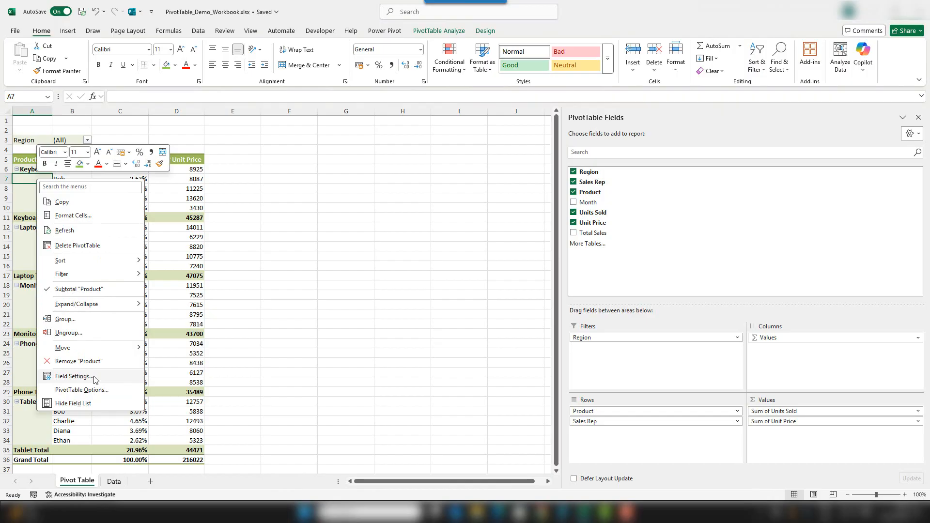
{"action": "left_click", "coordinate": [95, 377]}
{"action": "left_click", "coordinate": [86, 317]}
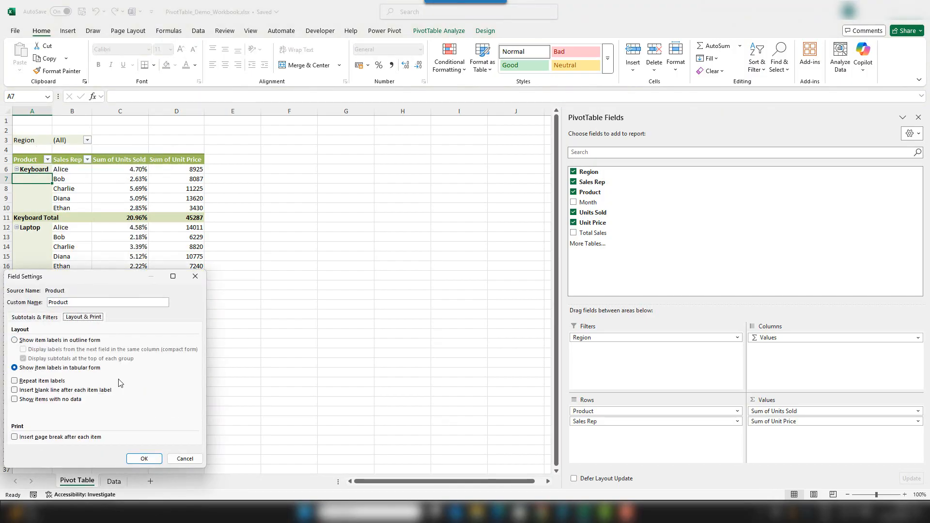
{"action": "left_click_drag", "start_coordinate": [84, 286], "coordinate": [138, 232]}
{"action": "left_click", "coordinate": [97, 328]}
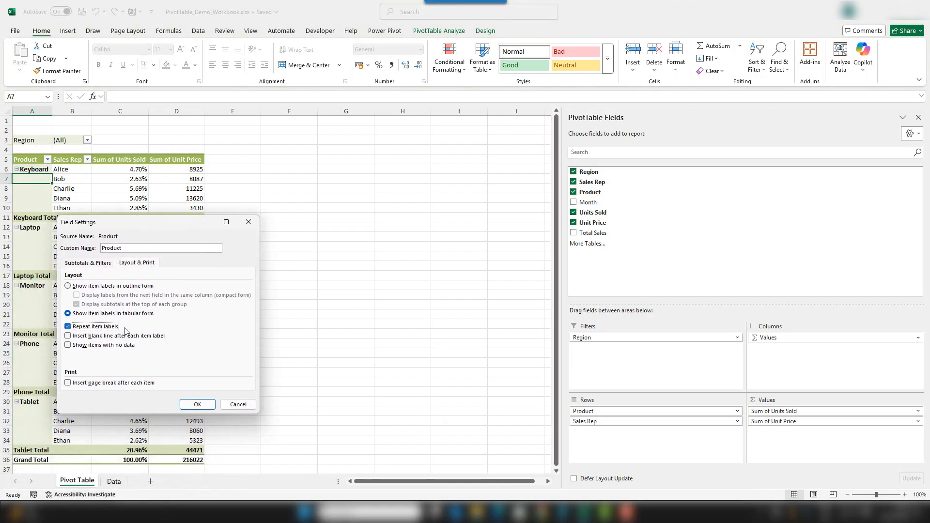
{"action": "left_click", "coordinate": [197, 404]}
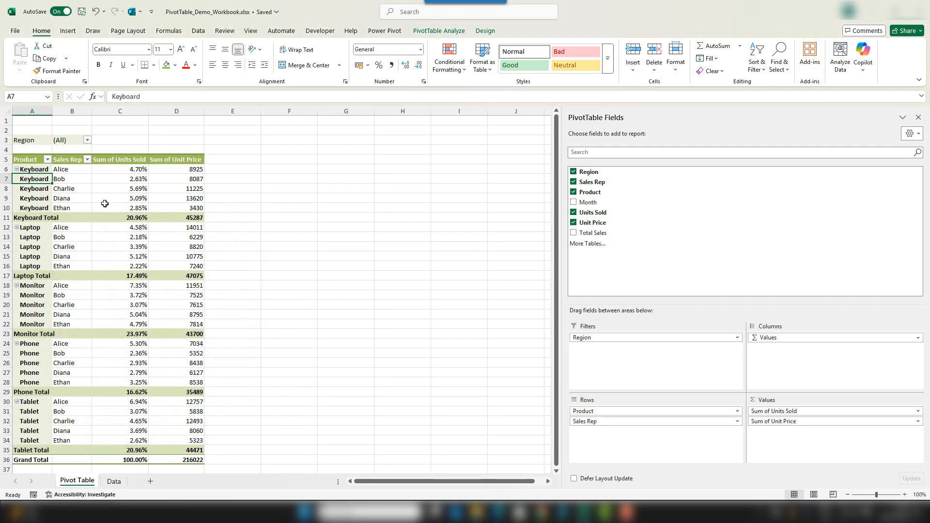
{"action": "mouse_move", "coordinate": [104, 203]}
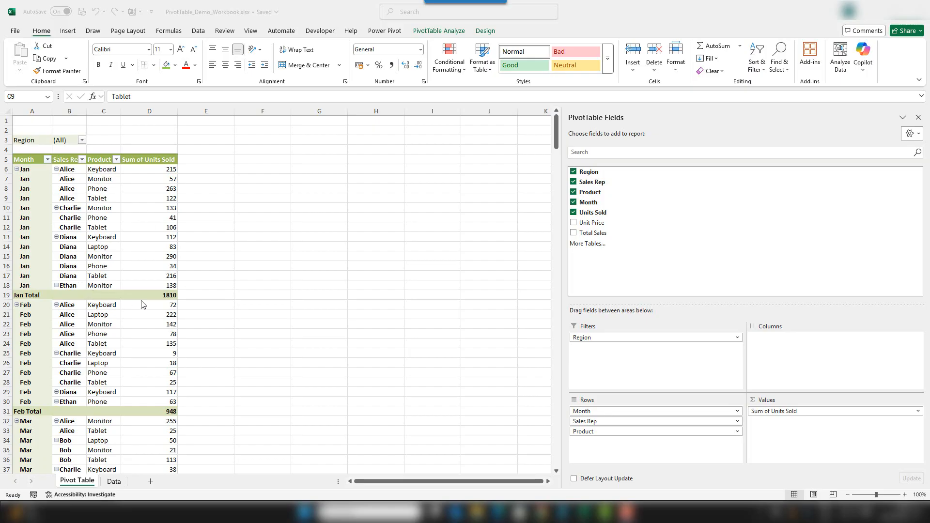
- Turn on Show items with no data in the Product field's layout settings
{"action": "scroll", "coordinate": [131, 300], "scroll_direction": "down", "scroll_amount": 11}
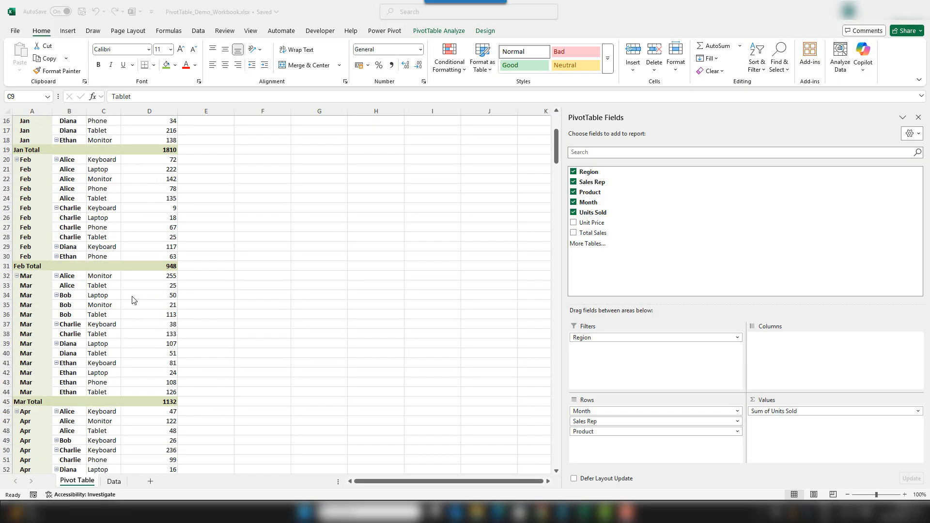
{"action": "scroll", "coordinate": [132, 300], "scroll_direction": "up", "scroll_amount": 11}
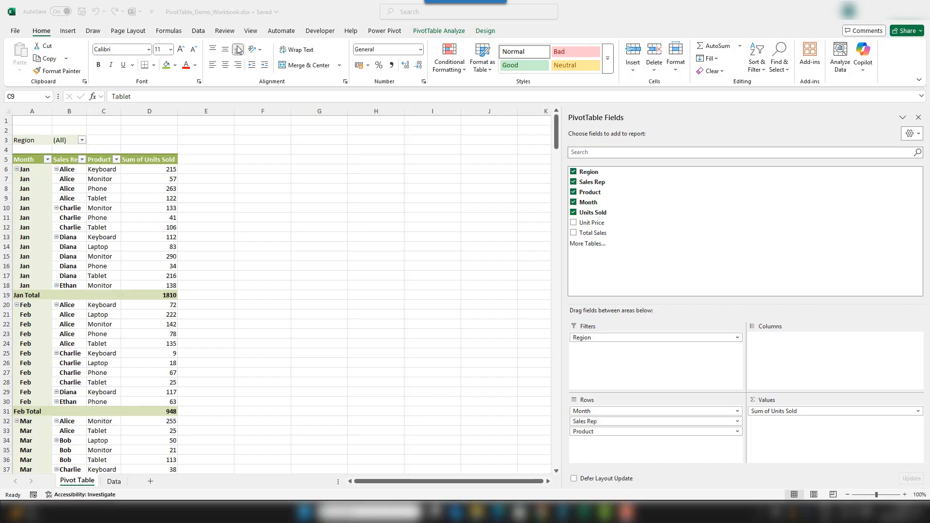
{"action": "left_click", "coordinate": [96, 169]}
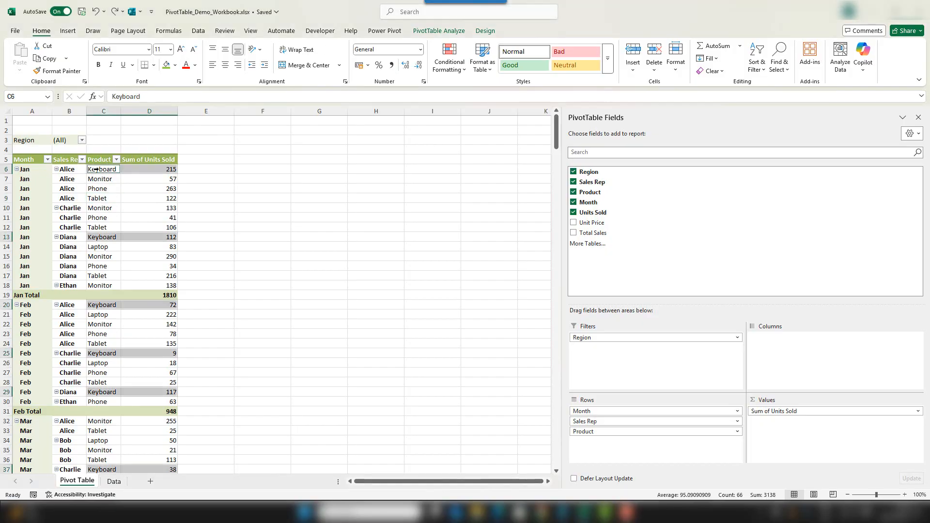
{"action": "right_click", "coordinate": [100, 169]}
{"action": "left_click", "coordinate": [166, 369]}
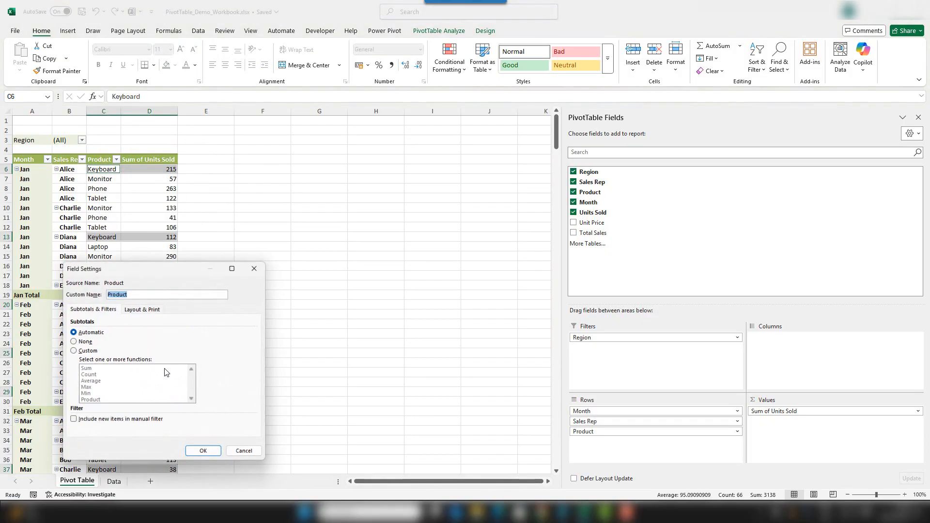
{"action": "left_click", "coordinate": [147, 309]}
{"action": "left_click_drag", "start_coordinate": [169, 280], "coordinate": [176, 225]}
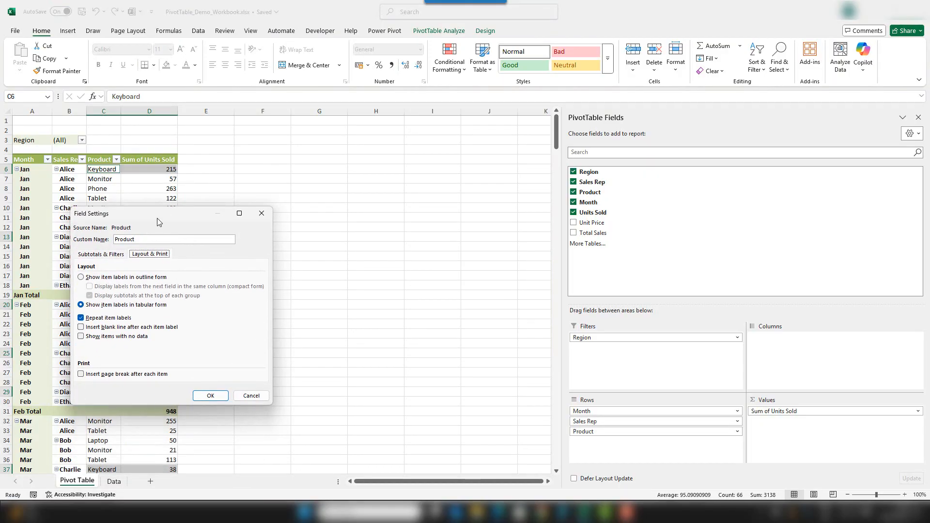
{"action": "left_click_drag", "start_coordinate": [159, 217], "coordinate": [304, 162]}
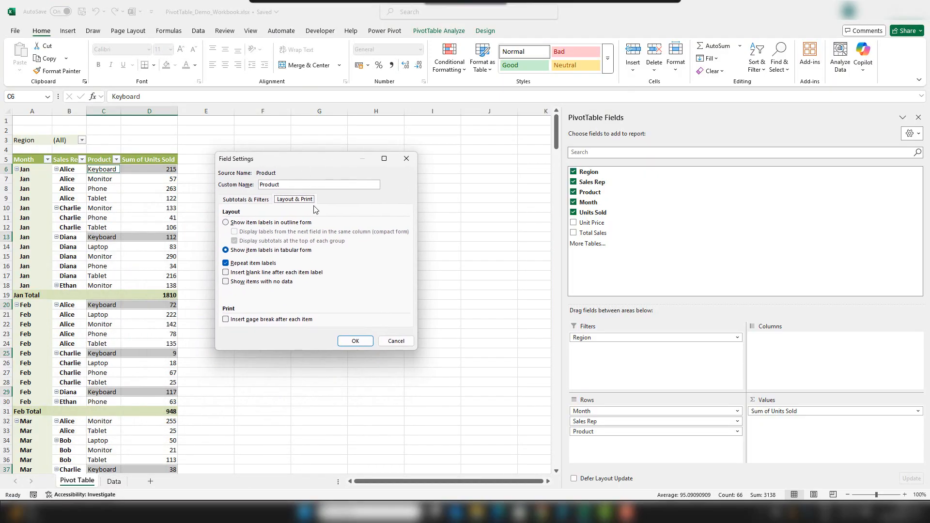
{"action": "left_click", "coordinate": [277, 283]}
{"action": "left_click", "coordinate": [354, 342]}
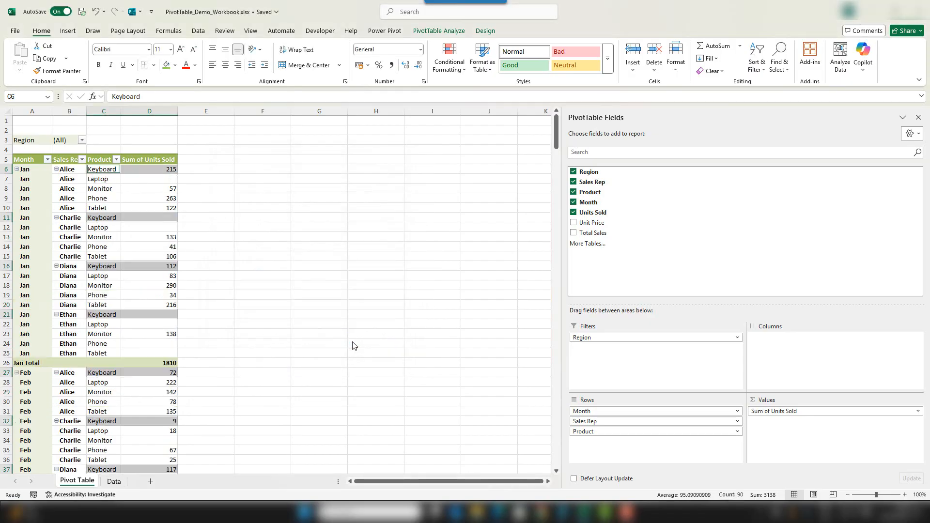
{"action": "left_click", "coordinate": [106, 176]}
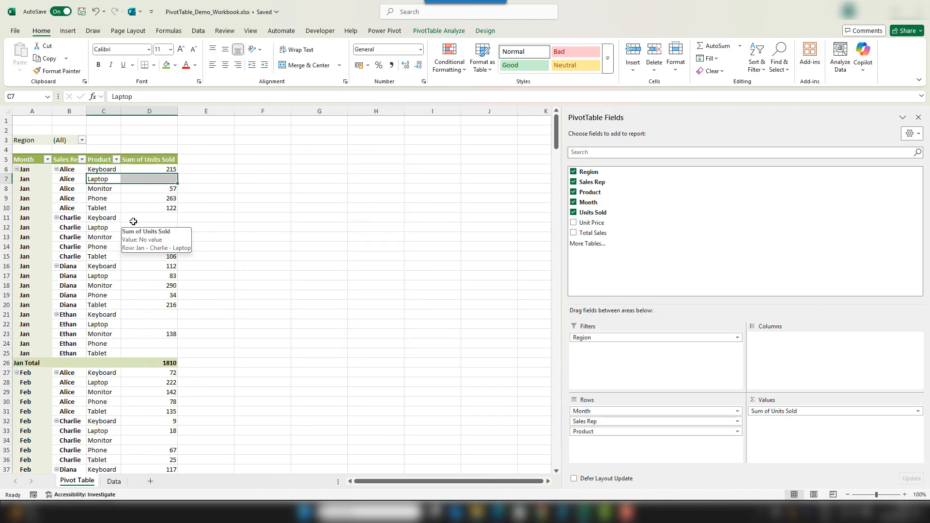
{"action": "mouse_move", "coordinate": [146, 221]}
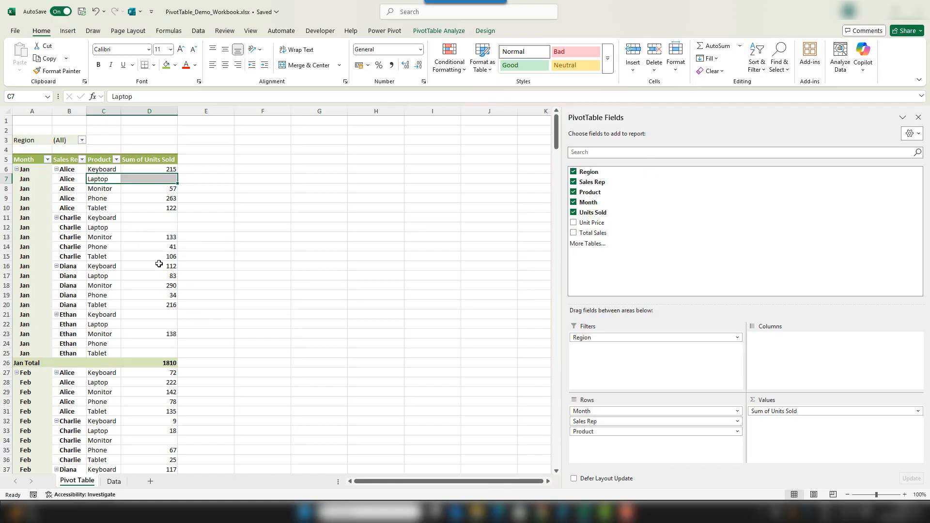
{"action": "mouse_move", "coordinate": [159, 263]}
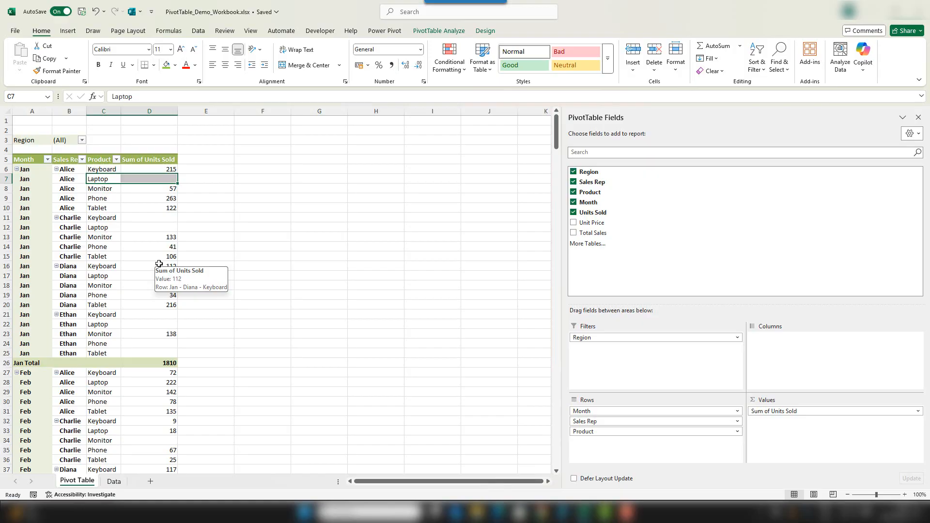
- Move Month from the rows to the report filters below Region and filter it to Jan, Feb and Mar
{"action": "left_click_drag", "start_coordinate": [654, 411], "coordinate": [654, 348]}
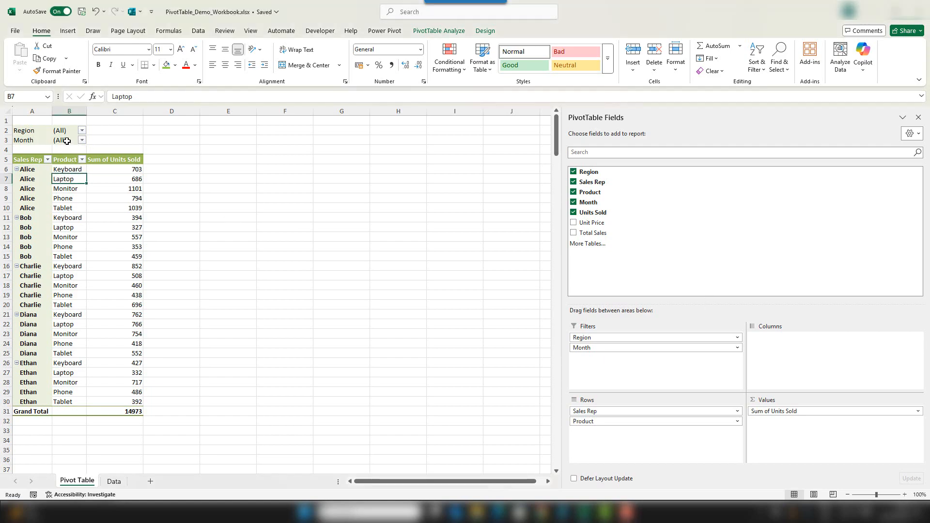
{"action": "left_click", "coordinate": [82, 140]}
{"action": "left_click", "coordinate": [18, 164]}
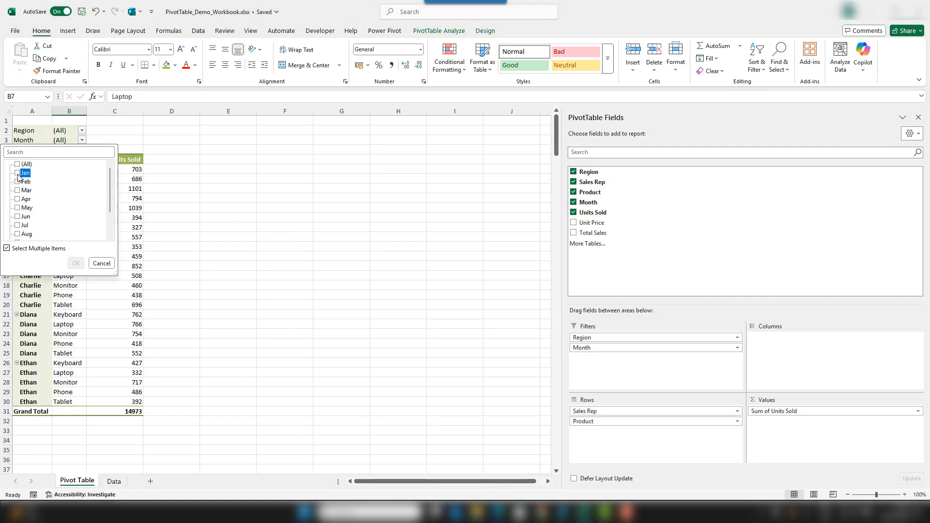
{"action": "left_click", "coordinate": [17, 172]}
{"action": "left_click", "coordinate": [18, 181]}
{"action": "left_click", "coordinate": [25, 190]}
{"action": "left_click", "coordinate": [75, 264]}
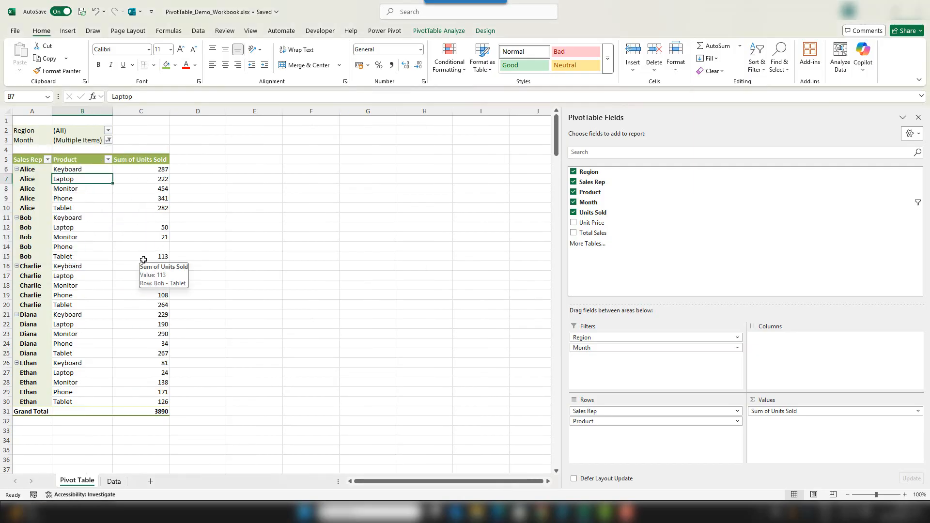
- Summarize the Units Sold values by Average instead of Sum
{"action": "mouse_move", "coordinate": [138, 185]}
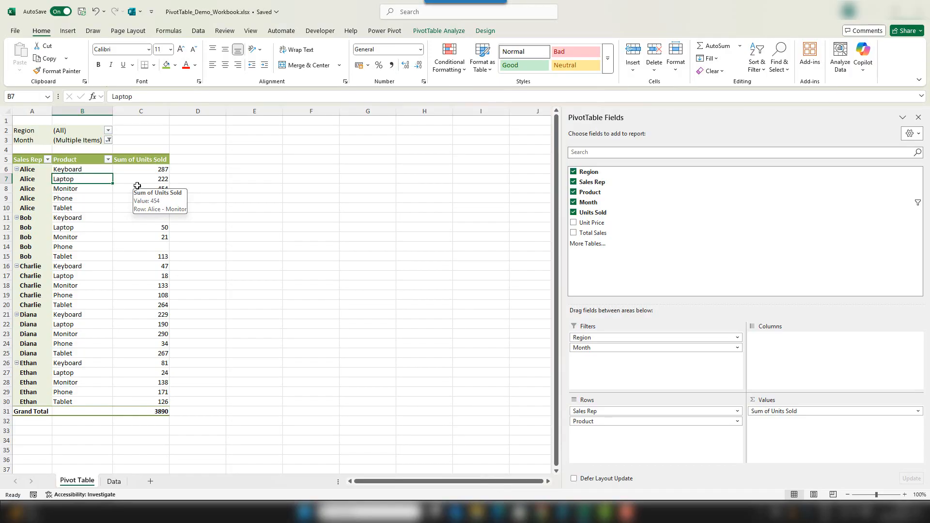
{"action": "right_click", "coordinate": [140, 172]}
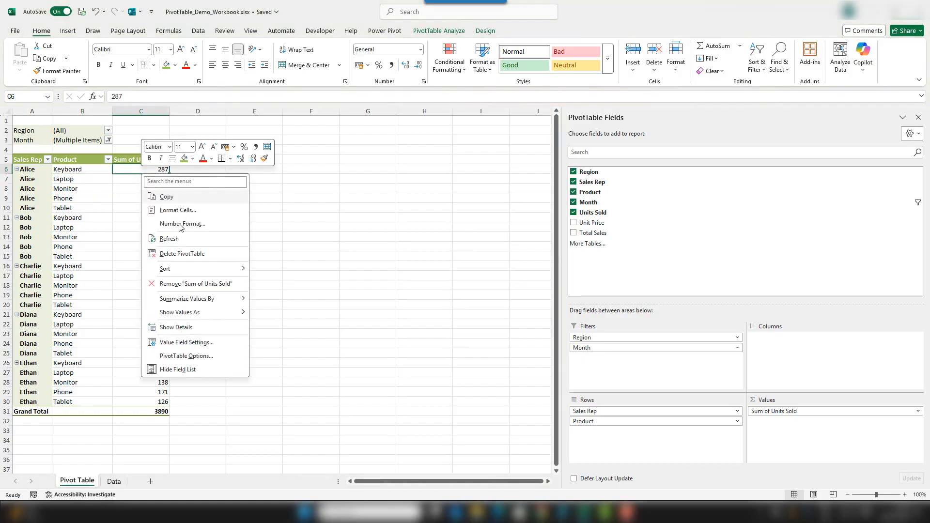
{"action": "mouse_move", "coordinate": [234, 304]}
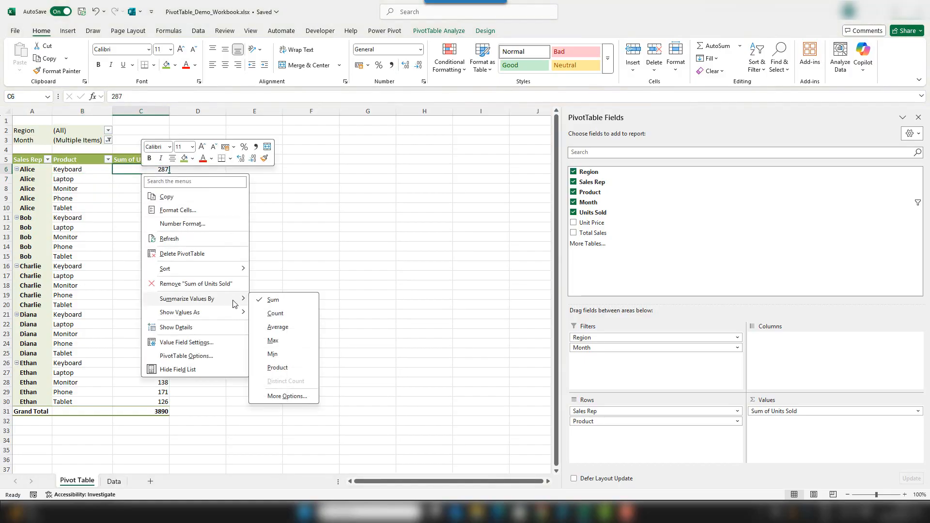
{"action": "left_click", "coordinate": [297, 328]}
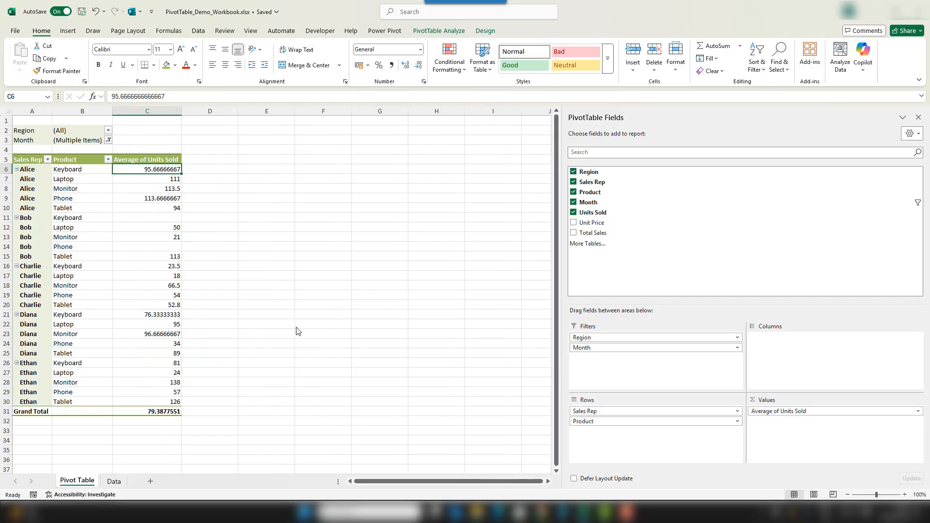
- Refresh the pivot table and check which months are selected in the Month filter without changing them
{"action": "left_click", "coordinate": [137, 189]}
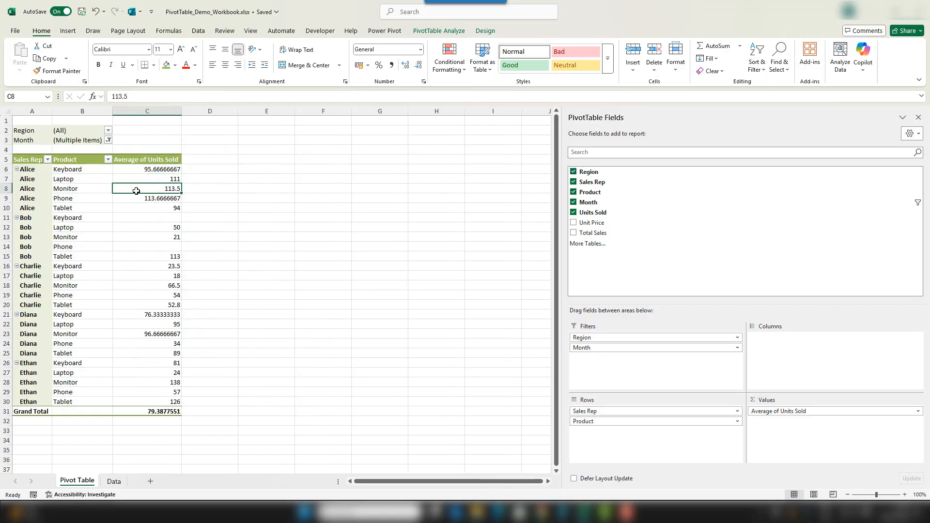
{"action": "right_click", "coordinate": [137, 190]}
{"action": "left_click", "coordinate": [194, 257]}
{"action": "left_click", "coordinate": [163, 168]}
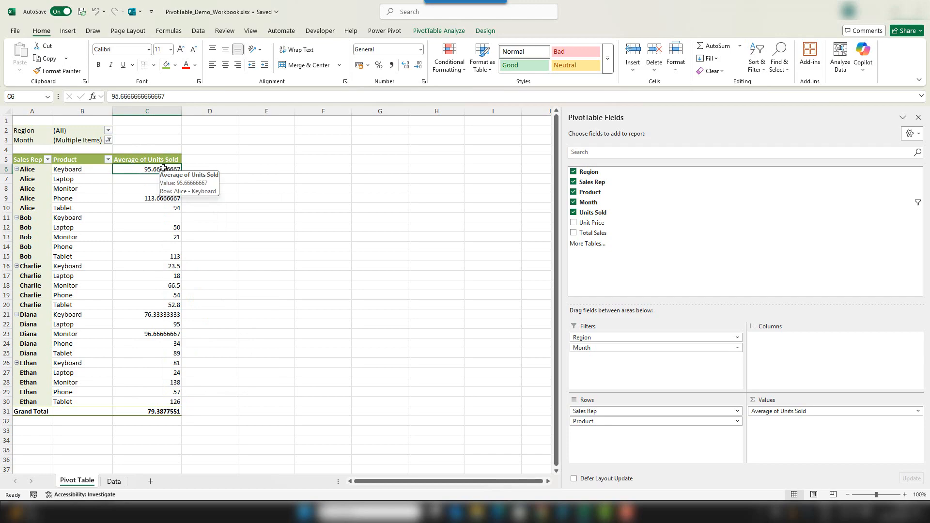
{"action": "left_click", "coordinate": [108, 140]}
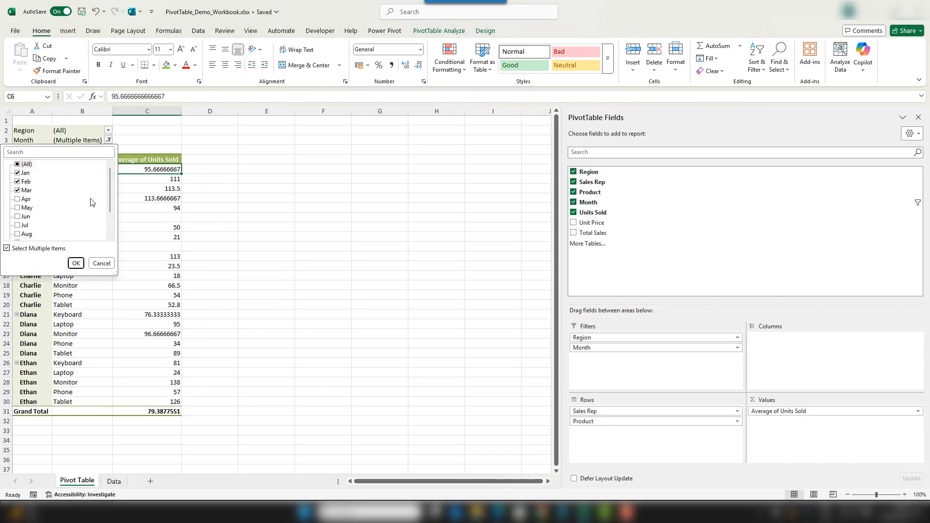
{"action": "left_click", "coordinate": [102, 264]}
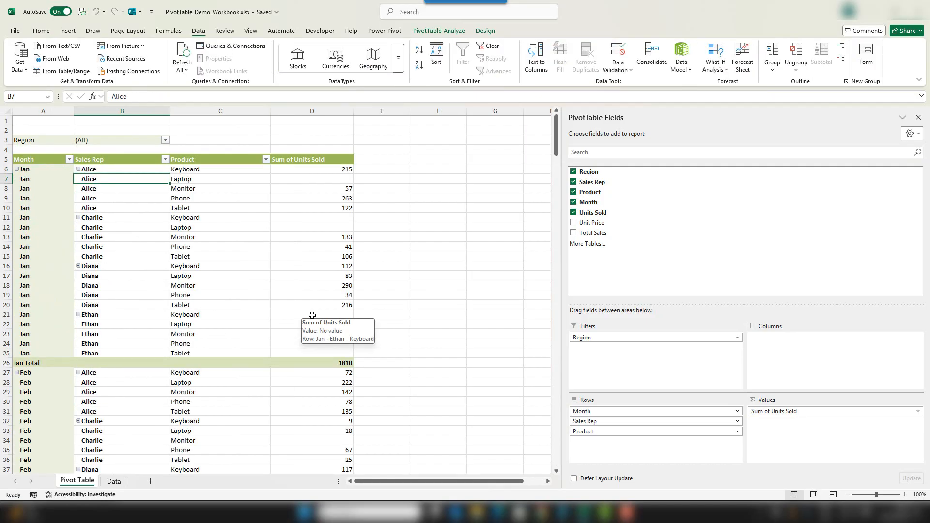
- Select a Product cell in the pivot table and refresh all data to test the widened columns
{"action": "left_click", "coordinate": [213, 203]}
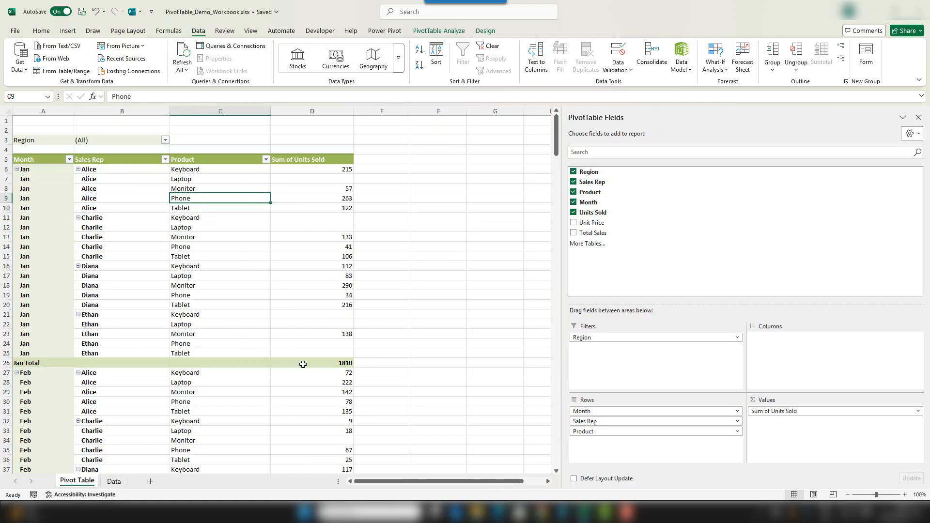
{"action": "mouse_move", "coordinate": [306, 325]}
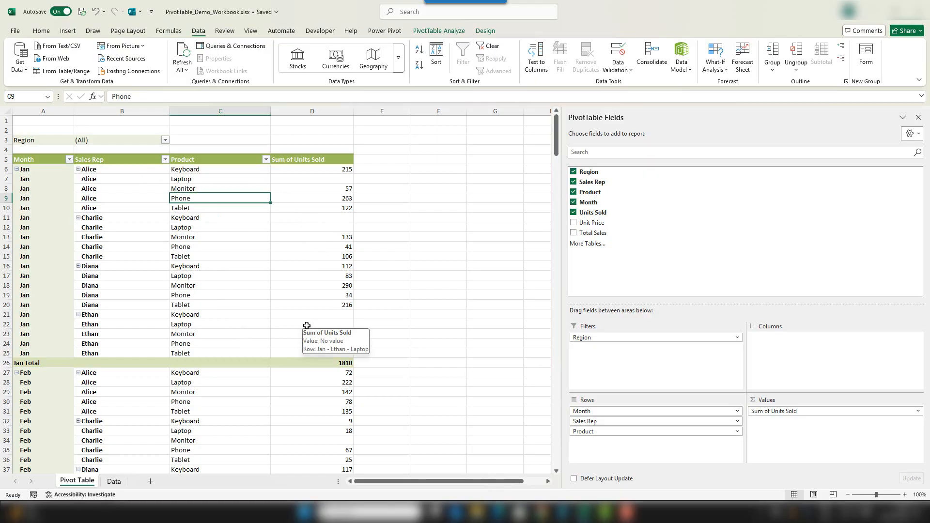
{"action": "left_click", "coordinate": [184, 69]}
{"action": "left_click", "coordinate": [194, 89]}
{"action": "mouse_move", "coordinate": [231, 352]}
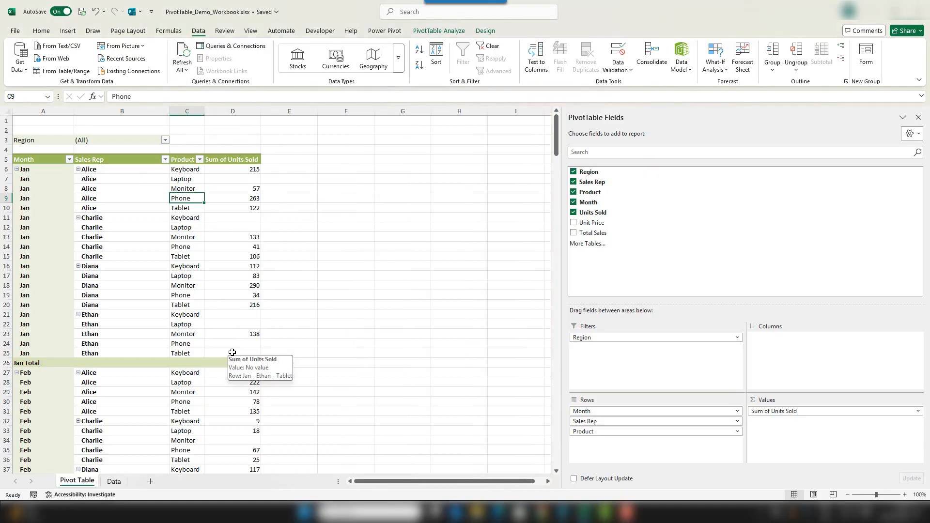
- Widen the Product column and turn off Autofit column widths on update in the PivotTable options
{"action": "left_click", "coordinate": [184, 70]}
{"action": "left_click_drag", "start_coordinate": [204, 111], "coordinate": [239, 111]}
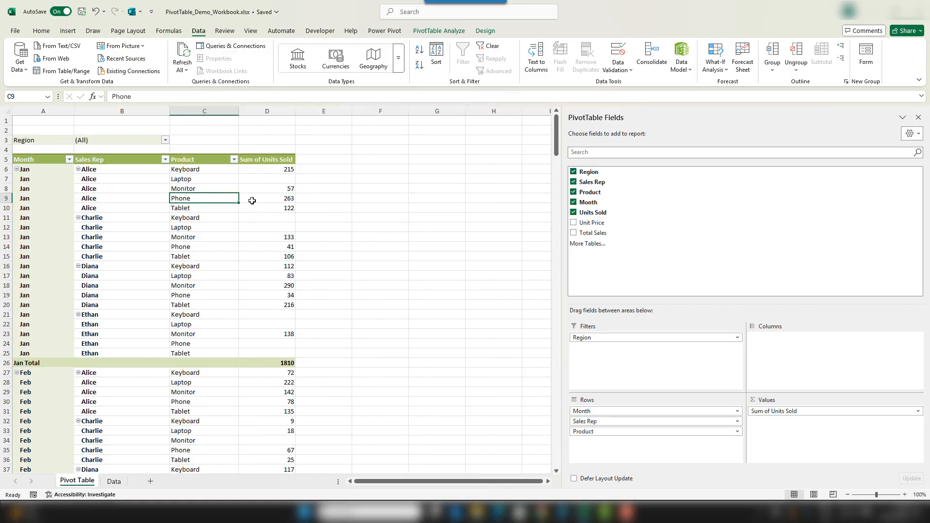
{"action": "right_click", "coordinate": [251, 200]}
{"action": "left_click", "coordinate": [297, 383]}
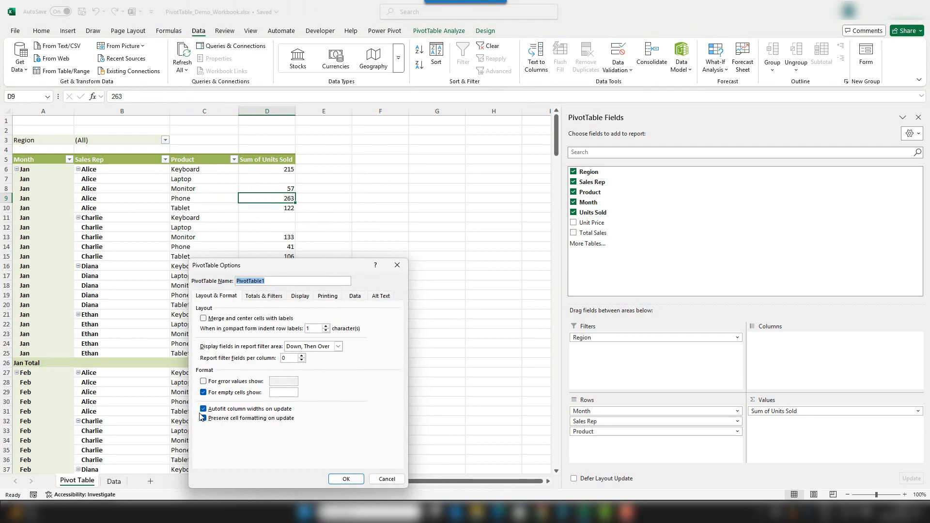
{"action": "left_click", "coordinate": [204, 409]}
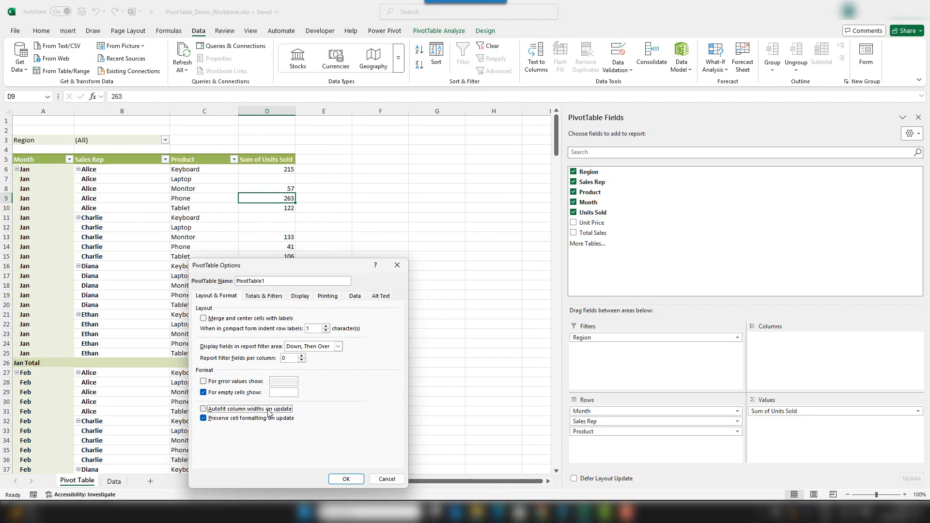
{"action": "left_click", "coordinate": [346, 479]}
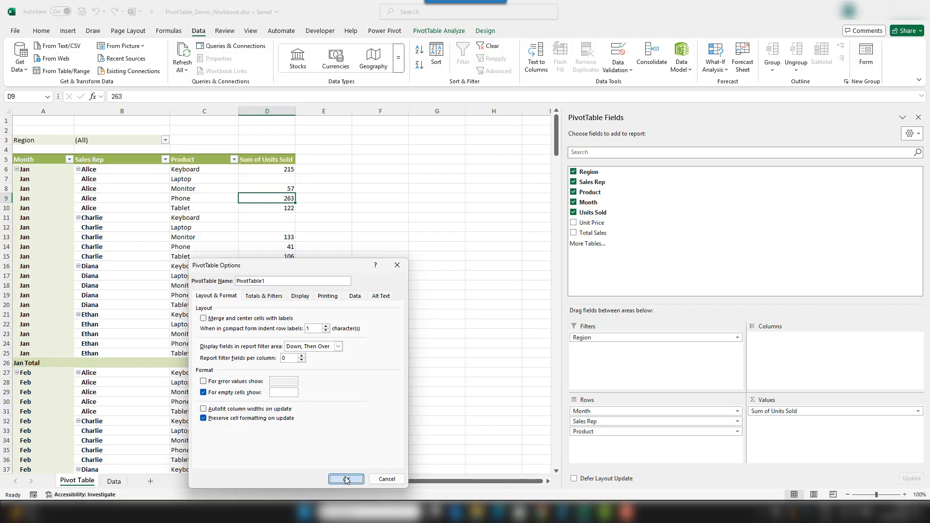
- Widen the Product and Sum of Units Sold columns and refresh all data to test that the widths hold
{"action": "left_click_drag", "start_coordinate": [238, 113], "coordinate": [348, 113]}
{"action": "left_click_drag", "start_coordinate": [405, 112], "coordinate": [433, 112]}
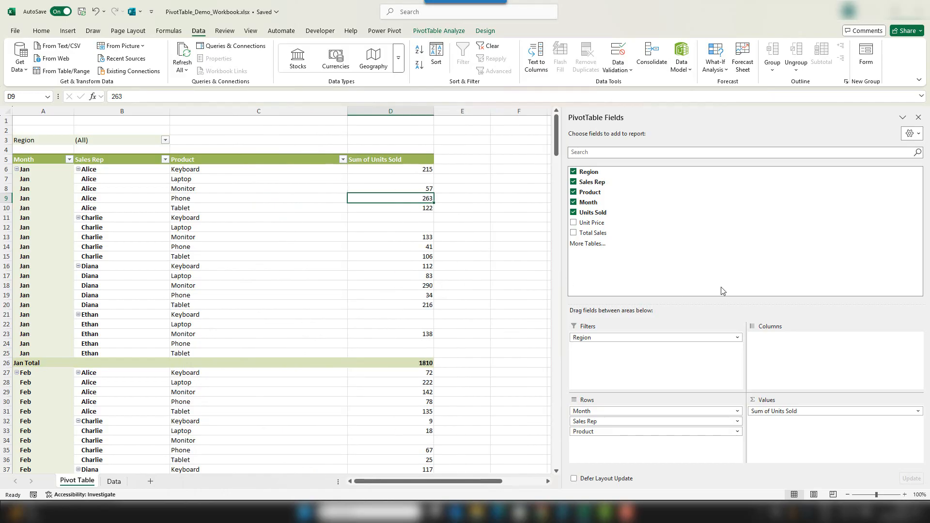
{"action": "left_click", "coordinate": [276, 219]}
{"action": "left_click", "coordinate": [182, 69]}
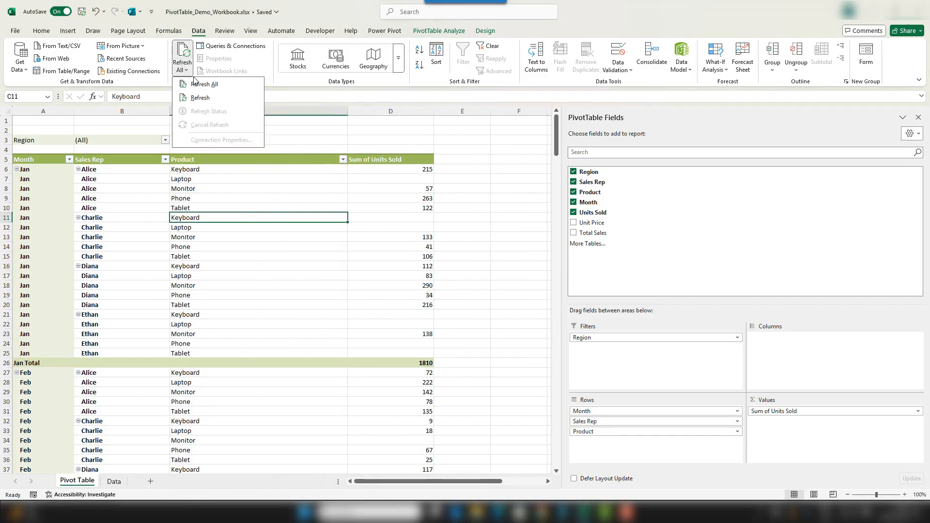
{"action": "left_click", "coordinate": [199, 83]}
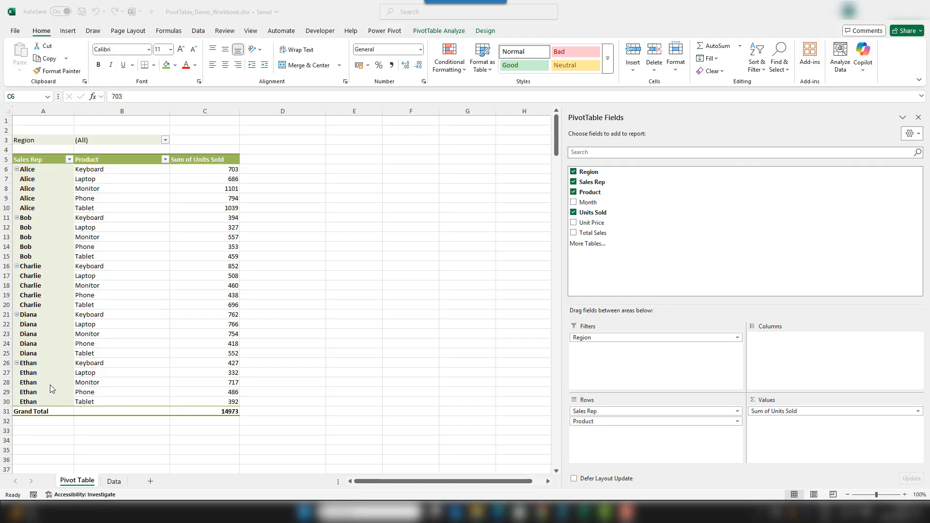
- Sort the products within each sales rep by Sum of Units Sold, from largest to smallest
{"action": "right_click", "coordinate": [207, 171]}
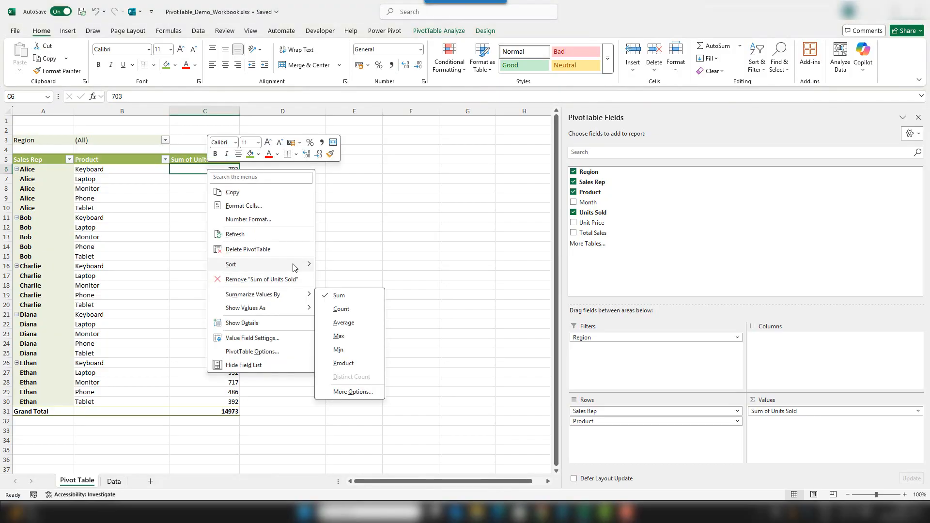
{"action": "mouse_move", "coordinate": [295, 267]}
{"action": "left_click", "coordinate": [355, 284]}
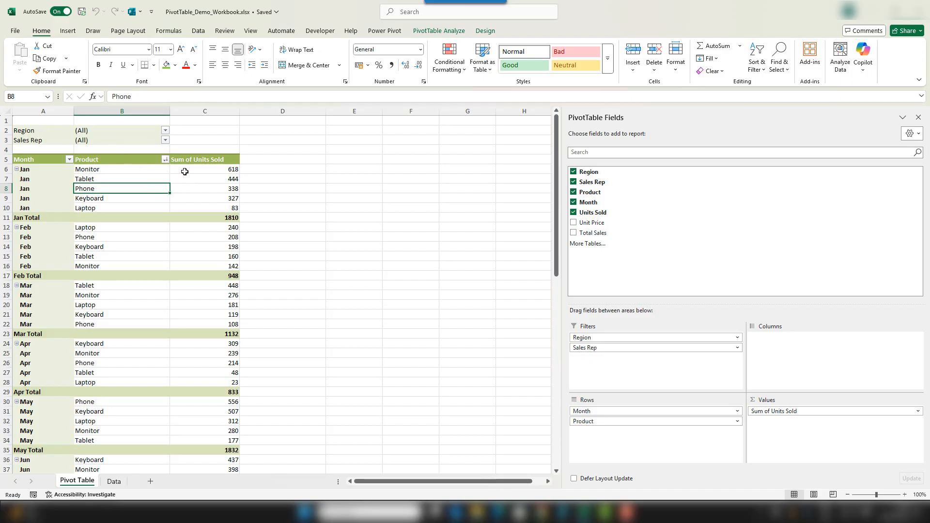
- Generate a report filter page for each Region and view the resulting North, South and West sheets
{"action": "left_click", "coordinate": [439, 31]}
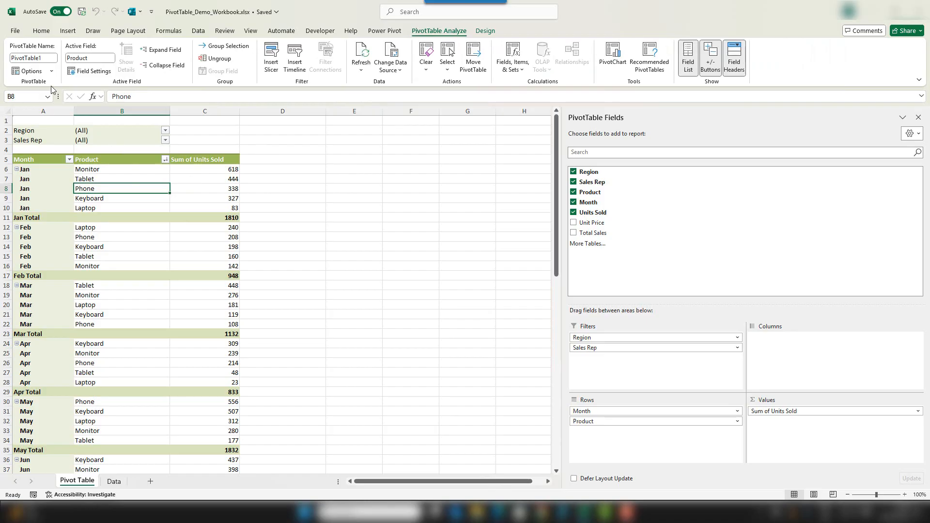
{"action": "left_click", "coordinate": [52, 71]}
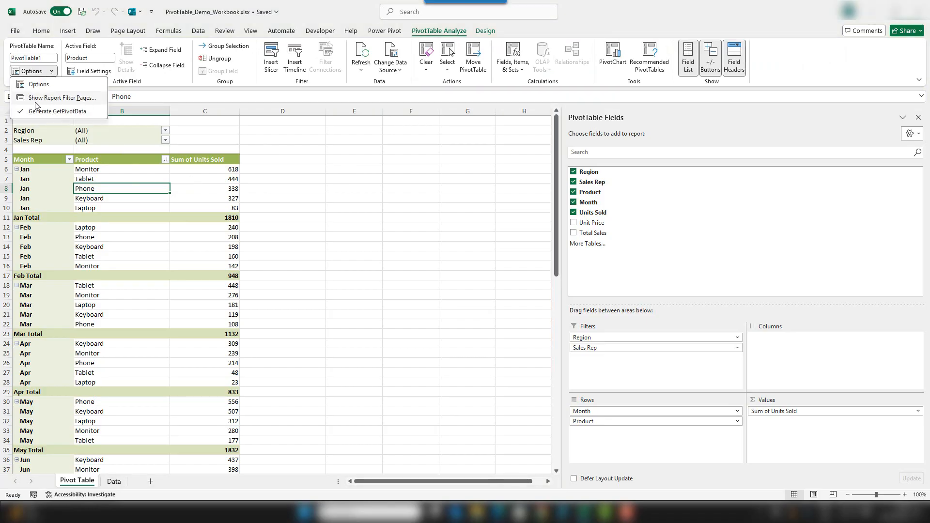
{"action": "left_click", "coordinate": [65, 99]}
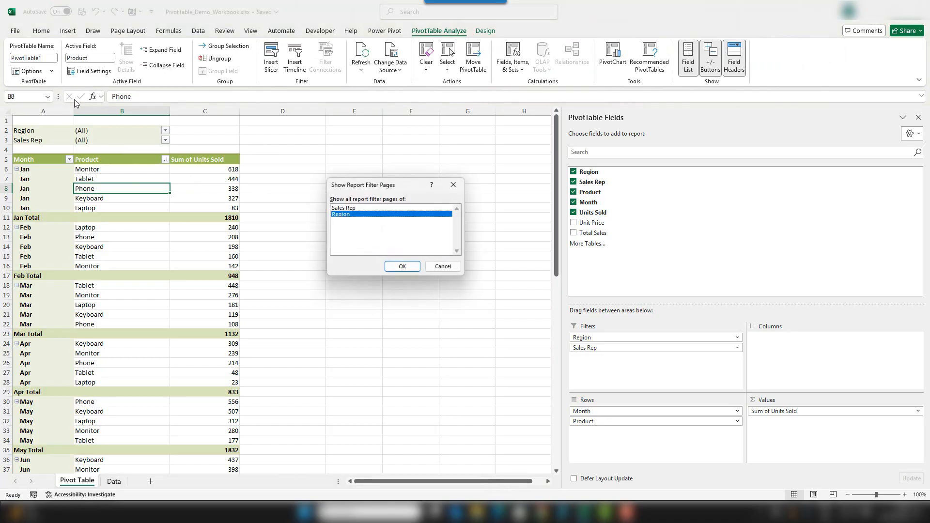
{"action": "left_click", "coordinate": [373, 209]}
{"action": "left_click", "coordinate": [372, 216]}
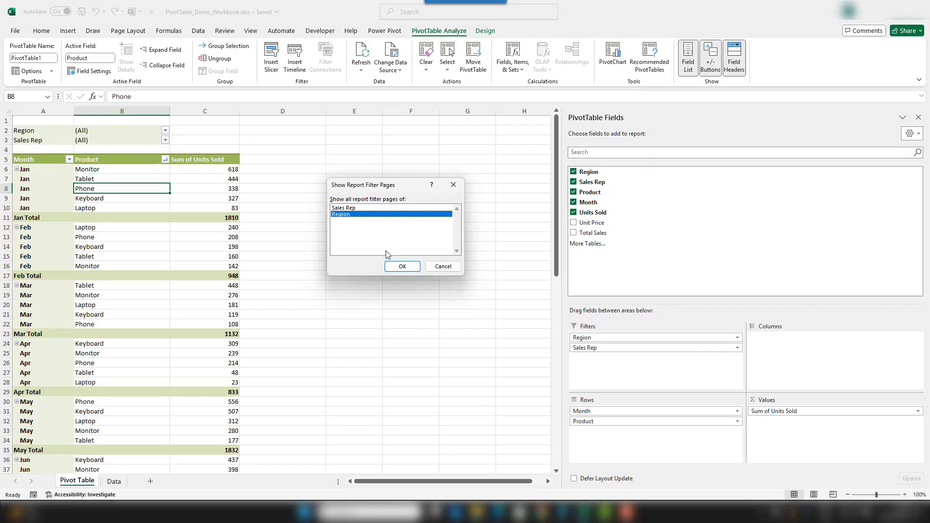
{"action": "left_click", "coordinate": [395, 269]}
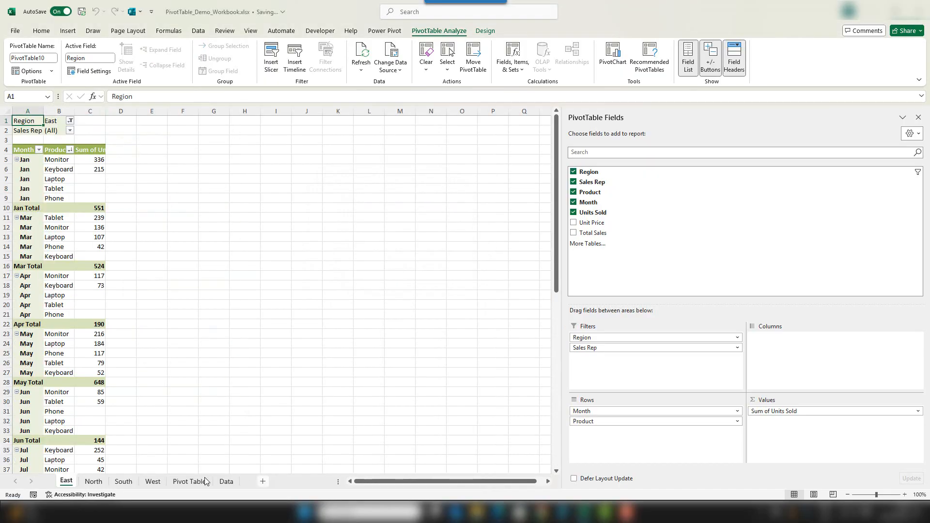
{"action": "left_click", "coordinate": [94, 483]}
{"action": "left_click", "coordinate": [116, 484]}
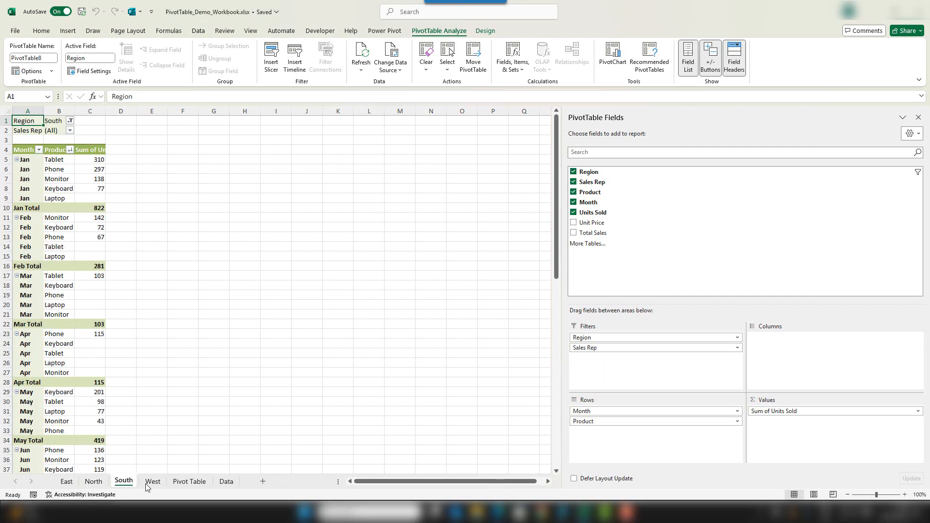
{"action": "left_click", "coordinate": [151, 483]}
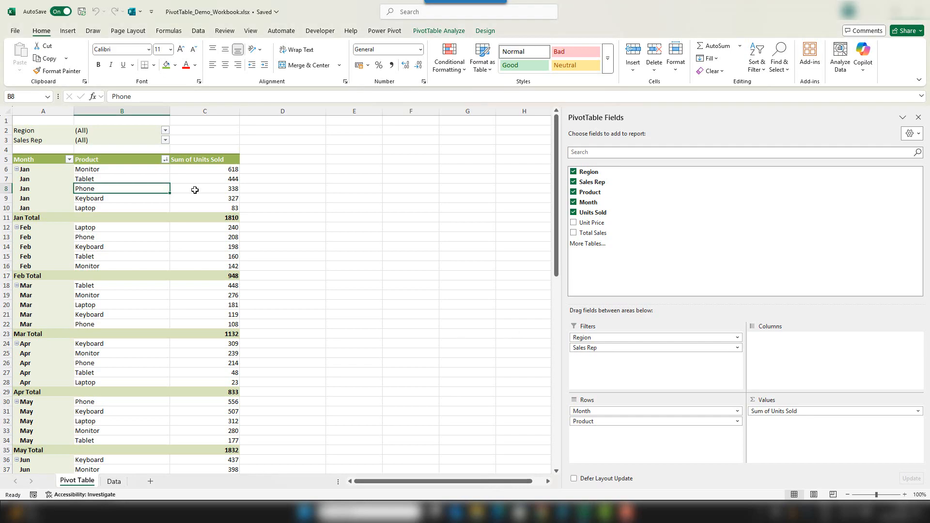
- Enable Refresh data when opening the file in the pivot table's options
{"action": "mouse_move", "coordinate": [195, 190]}
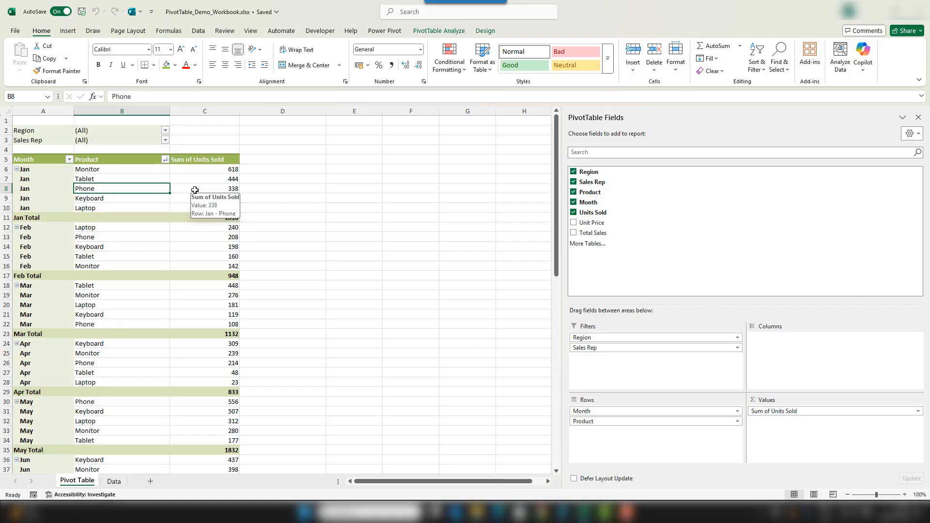
{"action": "right_click", "coordinate": [185, 188]}
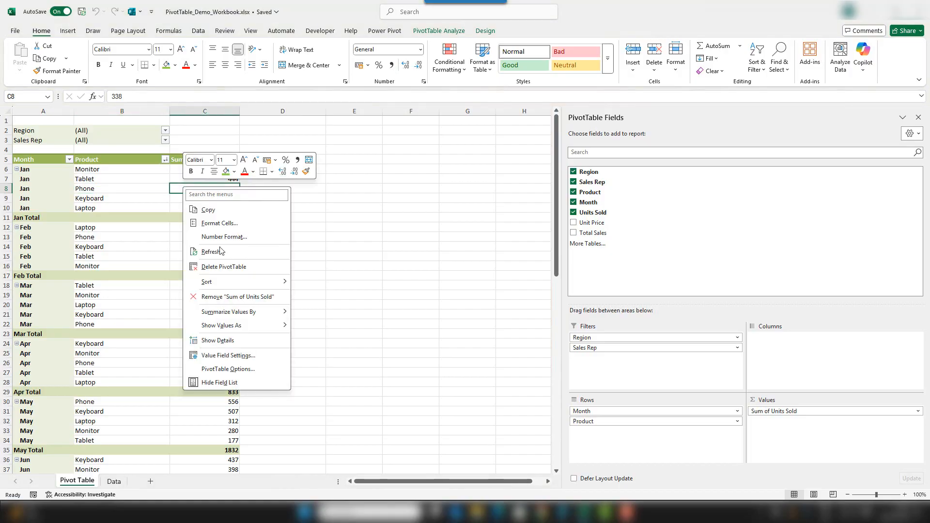
{"action": "left_click", "coordinate": [251, 370]}
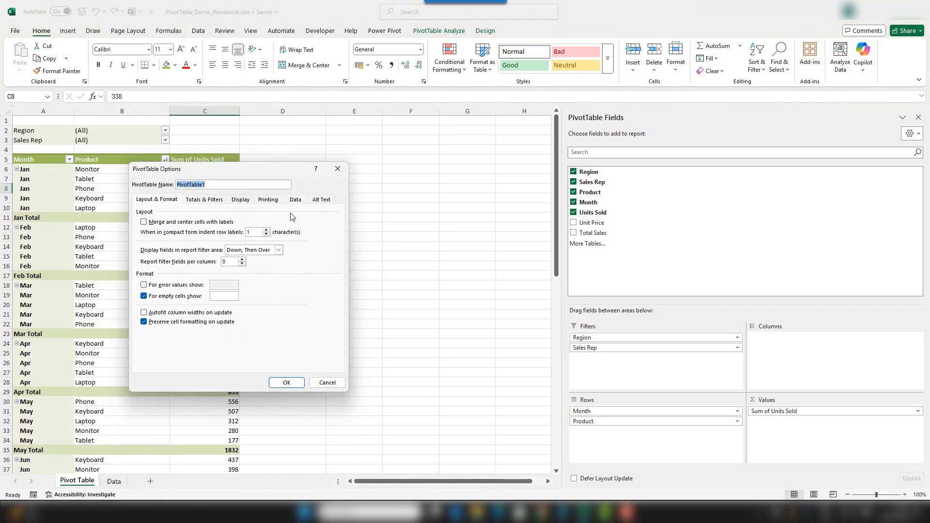
{"action": "left_click", "coordinate": [293, 202]}
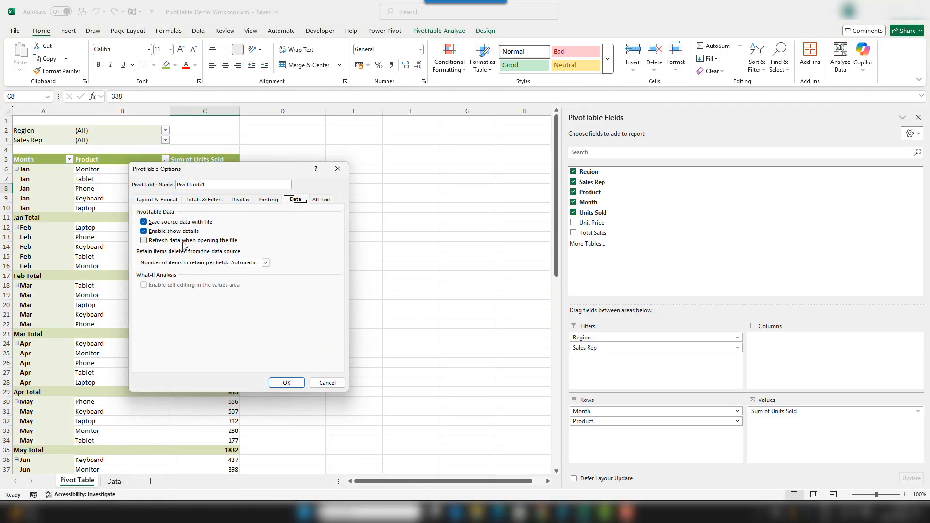
{"action": "left_click", "coordinate": [144, 240]}
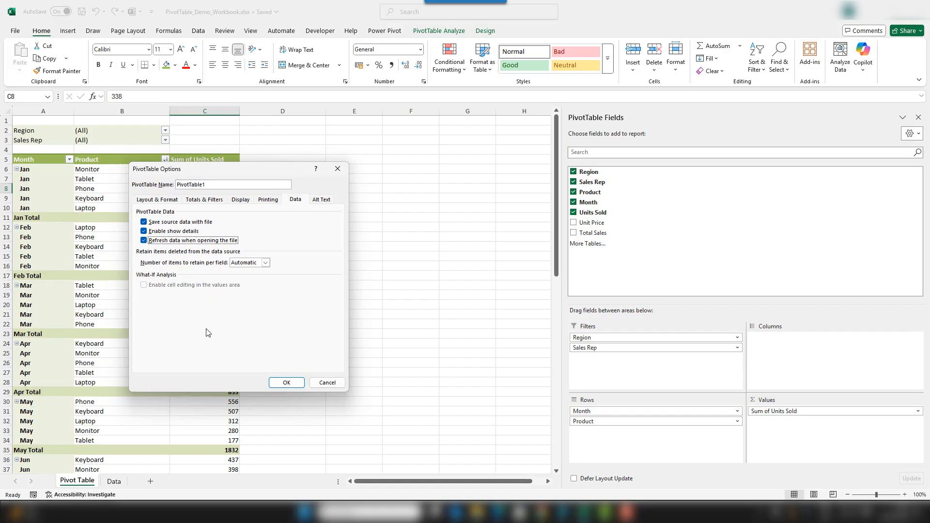
{"action": "left_click", "coordinate": [286, 383]}
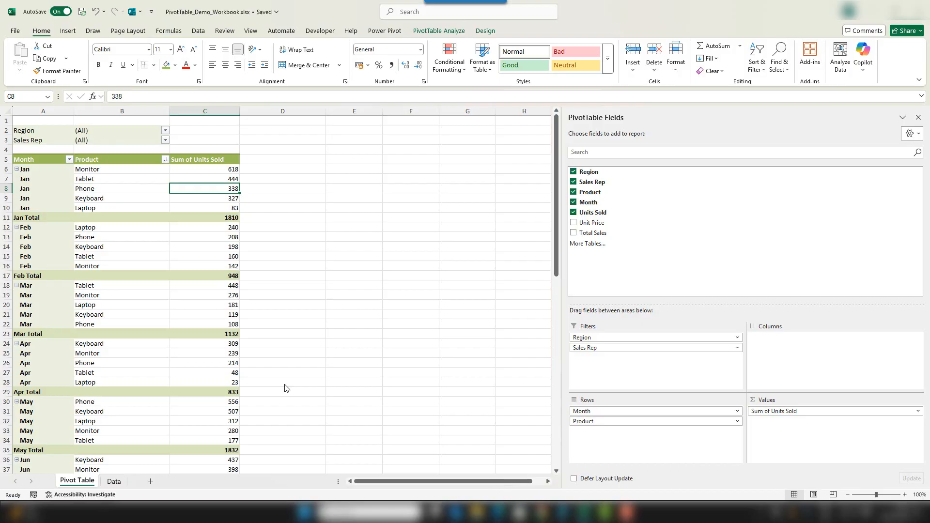
- Narrow the PivotTable Fields pane to give the worksheet more room
{"action": "left_click_drag", "start_coordinate": [562, 427], "coordinate": [761, 436]}
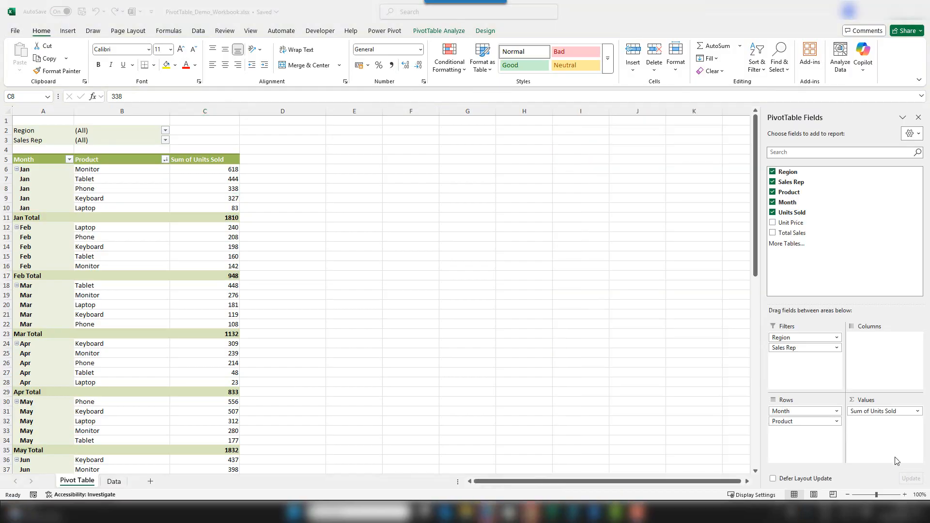